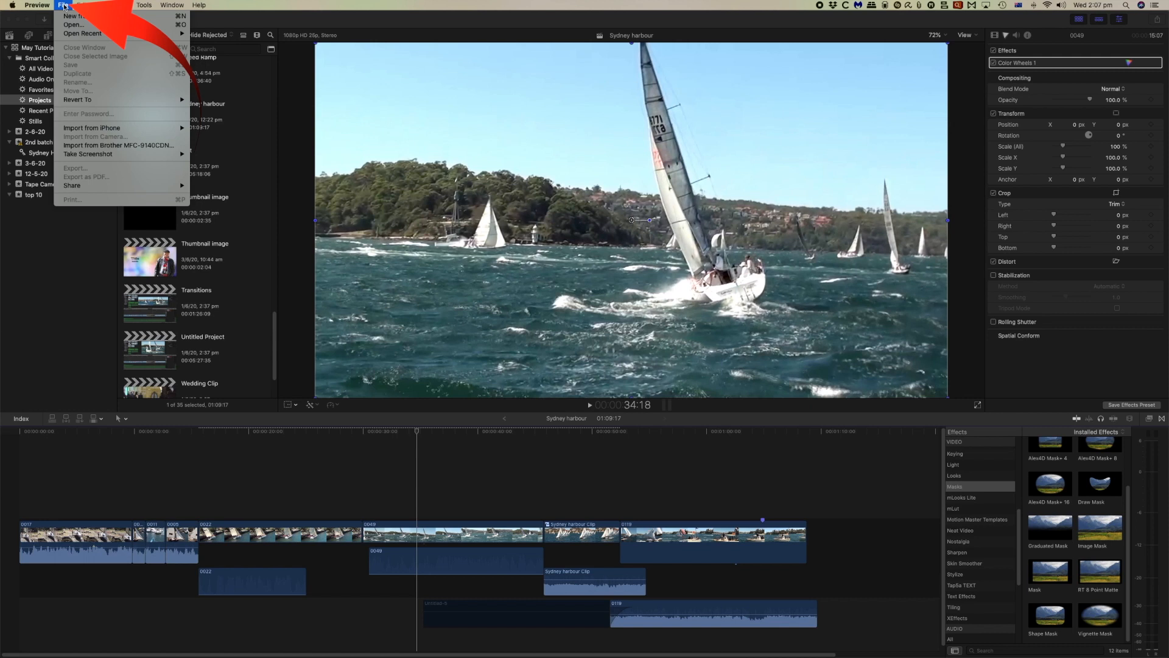
{"action": "mouse_move", "coordinate": [160, 131]}
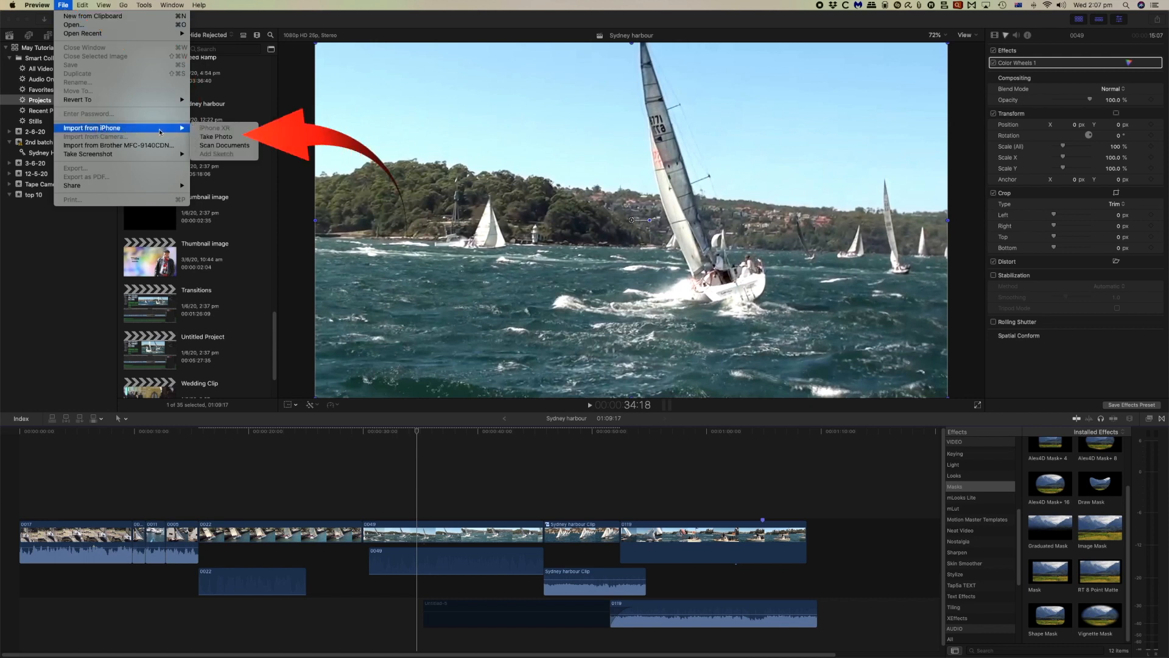
{"action": "left_click", "coordinate": [200, 137]}
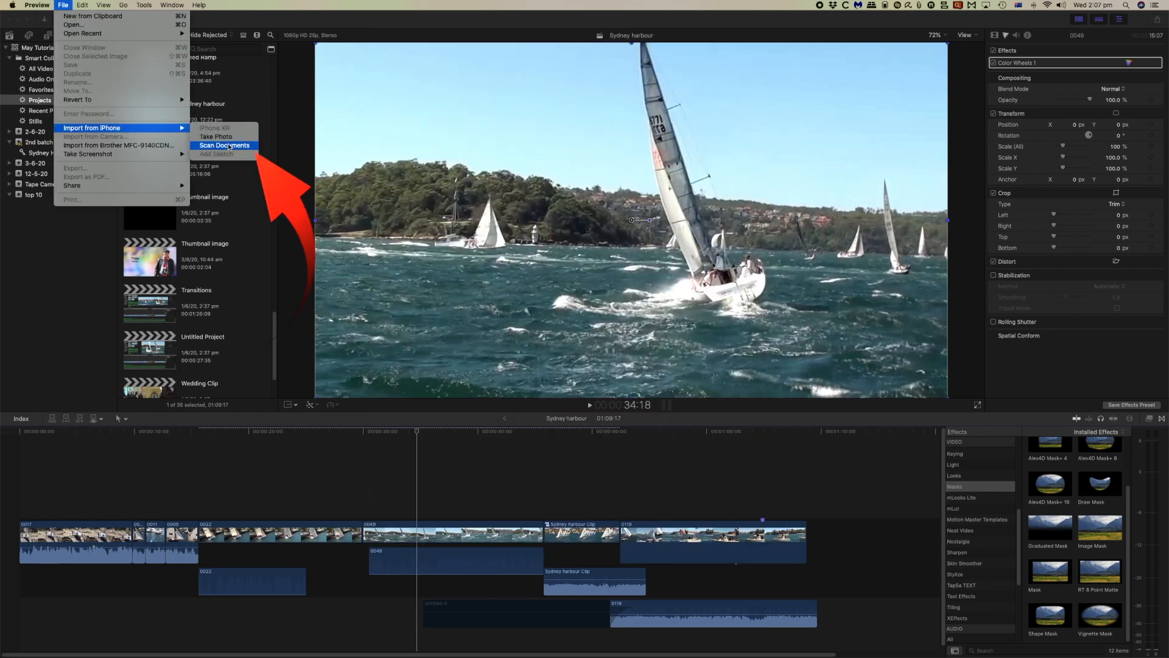
{"action": "left_click", "coordinate": [229, 146]}
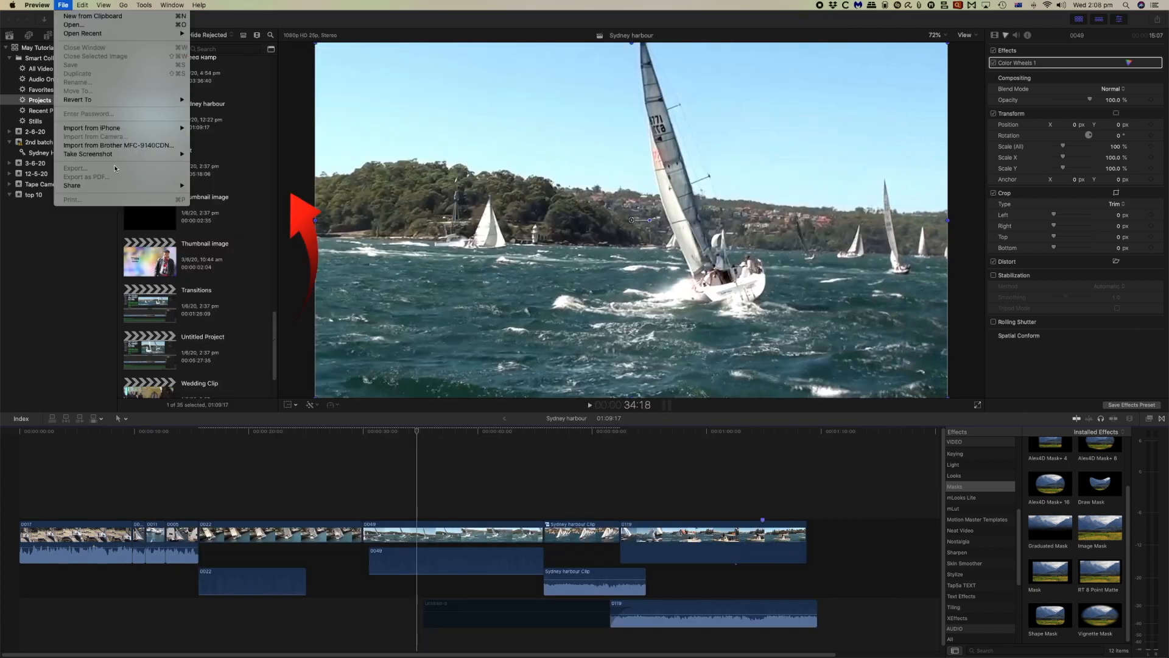
Step: Take a screenshot from a selection covering the large sailing boat and the water around it in the Sydney harbour frame
{"action": "mouse_move", "coordinate": [177, 154]}
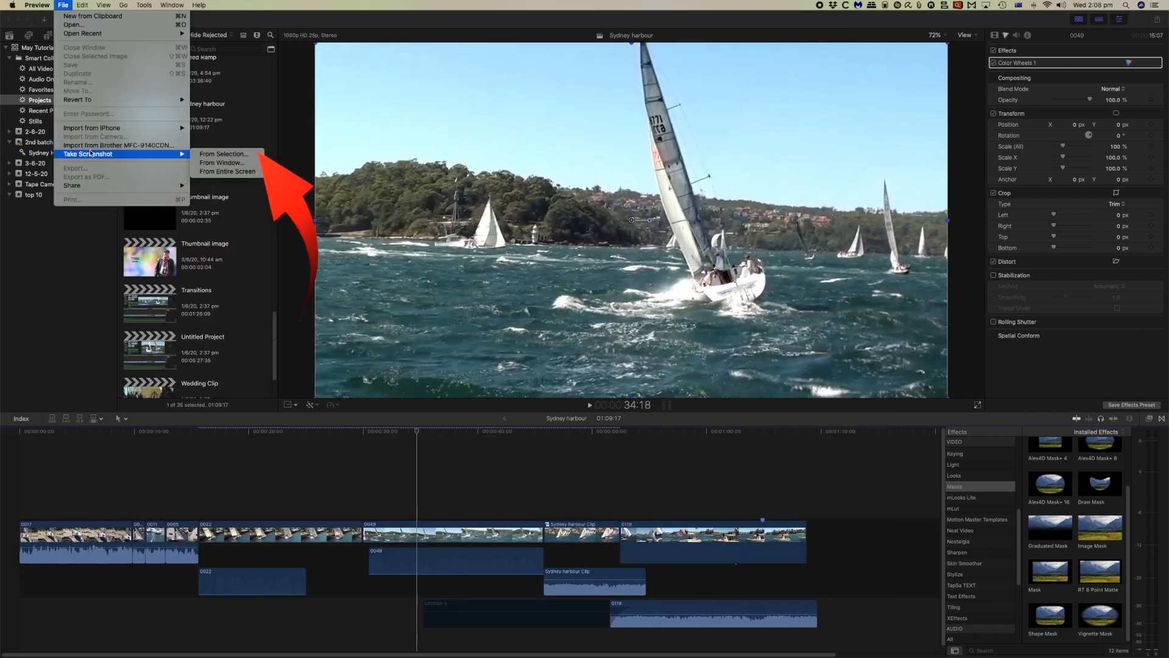
{"action": "left_click", "coordinate": [231, 155]}
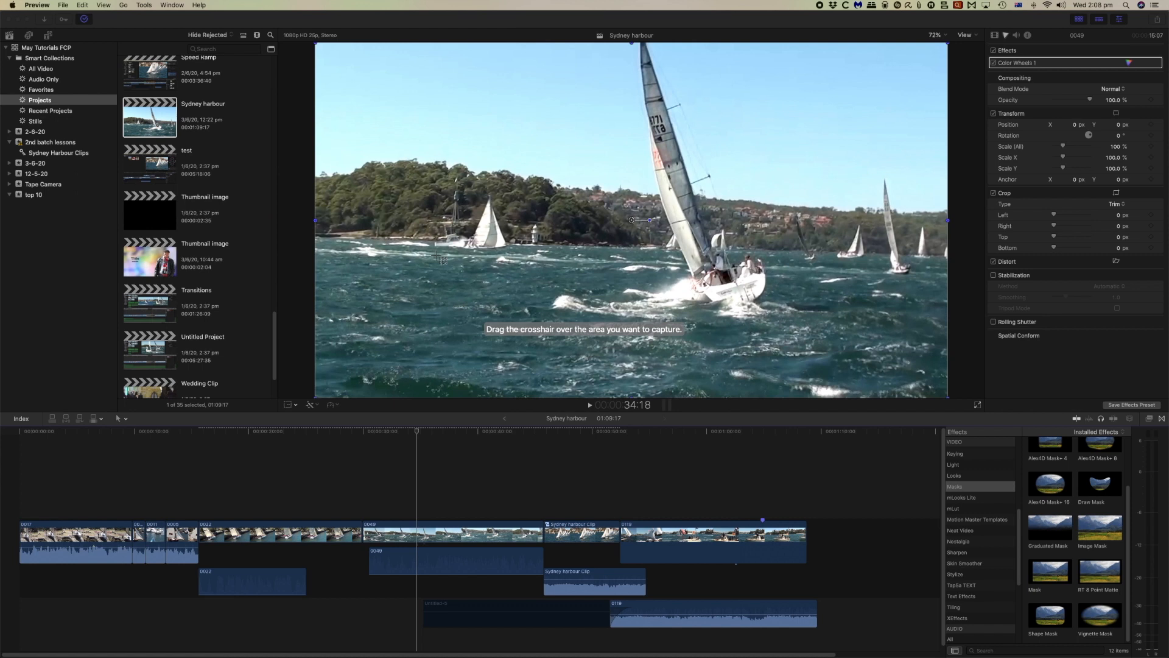
{"action": "left_click_drag", "start_coordinate": [403, 147], "coordinate": [841, 405]}
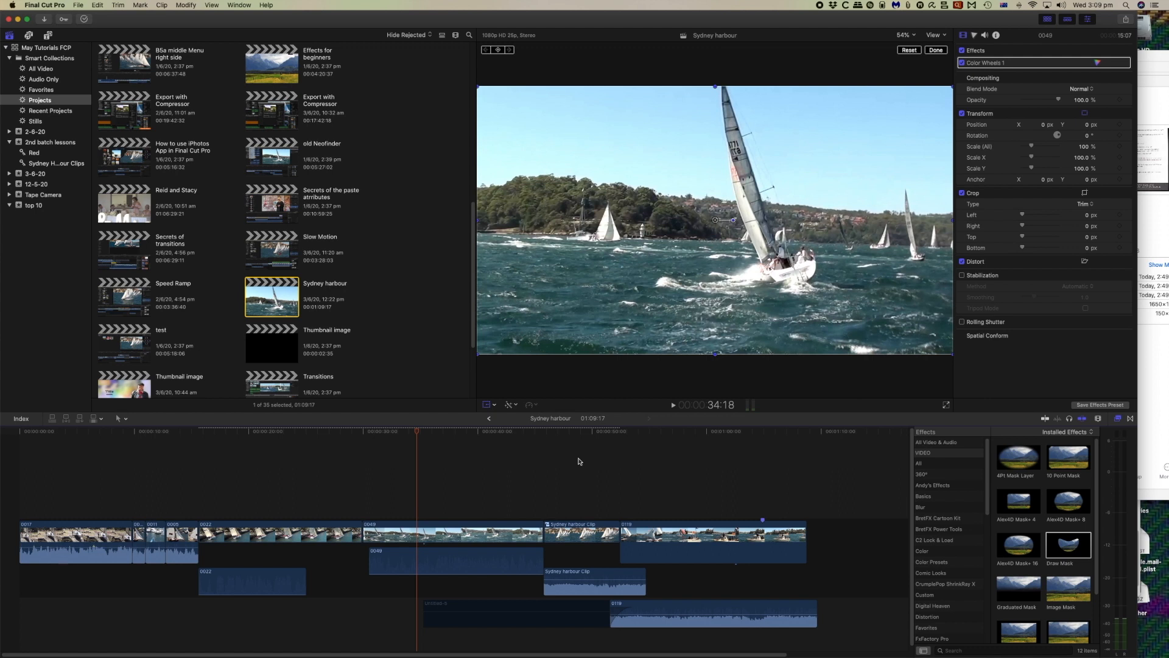
Step: Switch to the Keynote image search in Safari and copy the enlarged blue lectern image
{"action": "mouse_move", "coordinate": [1127, 654]}
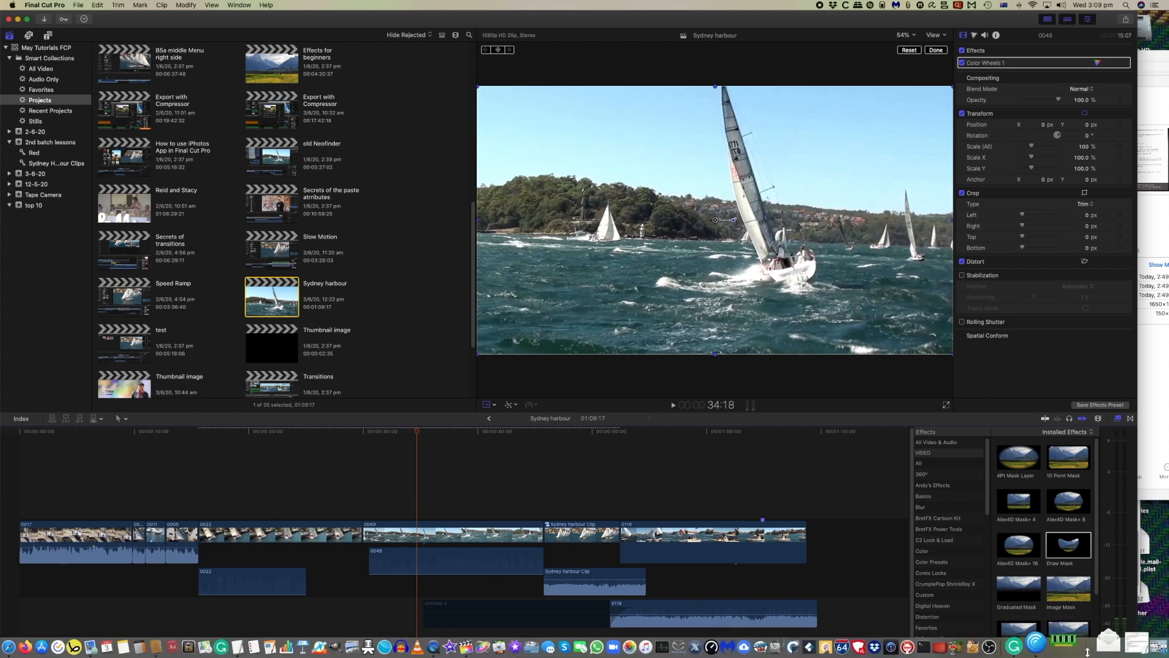
{"action": "left_click", "coordinate": [1128, 643]}
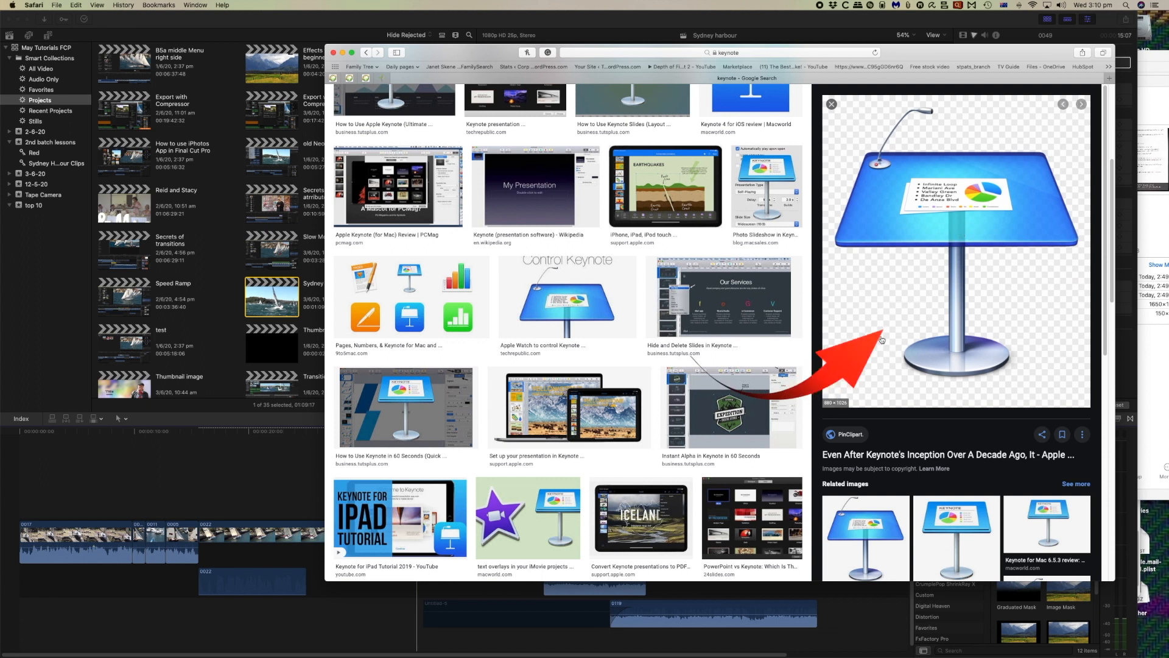
{"action": "right_click", "coordinate": [893, 309]}
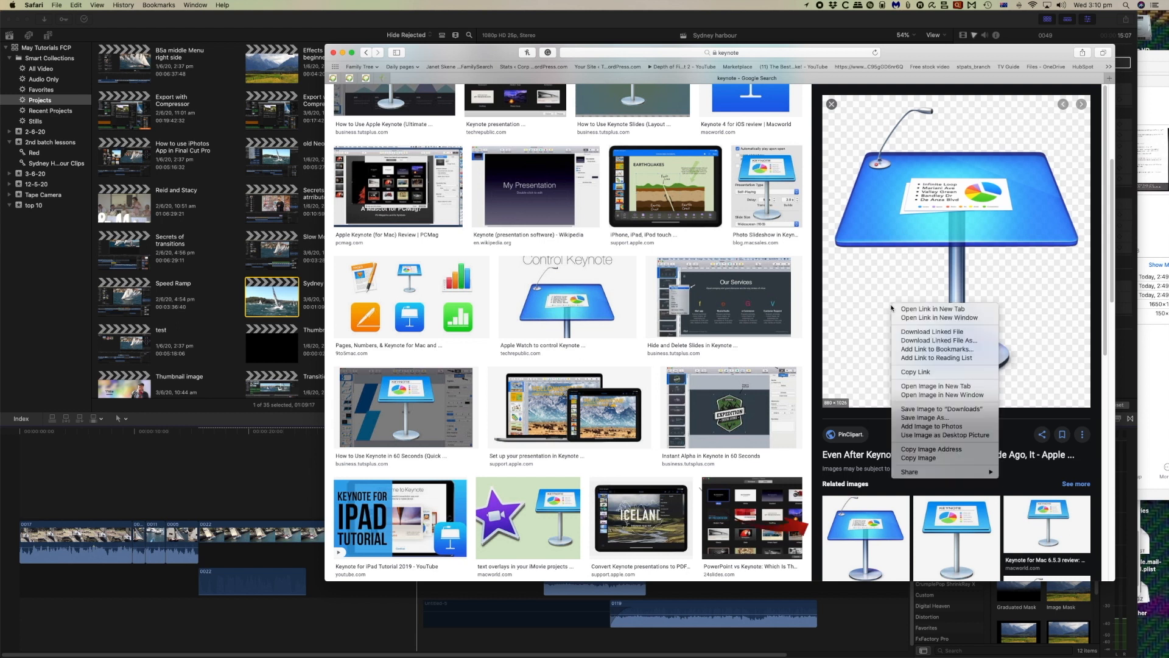
{"action": "left_click", "coordinate": [936, 458]}
Step: Switch to Preview, create a new image from the clipboard and move its window clear of the desktop's edge
{"action": "mouse_move", "coordinate": [435, 656]}
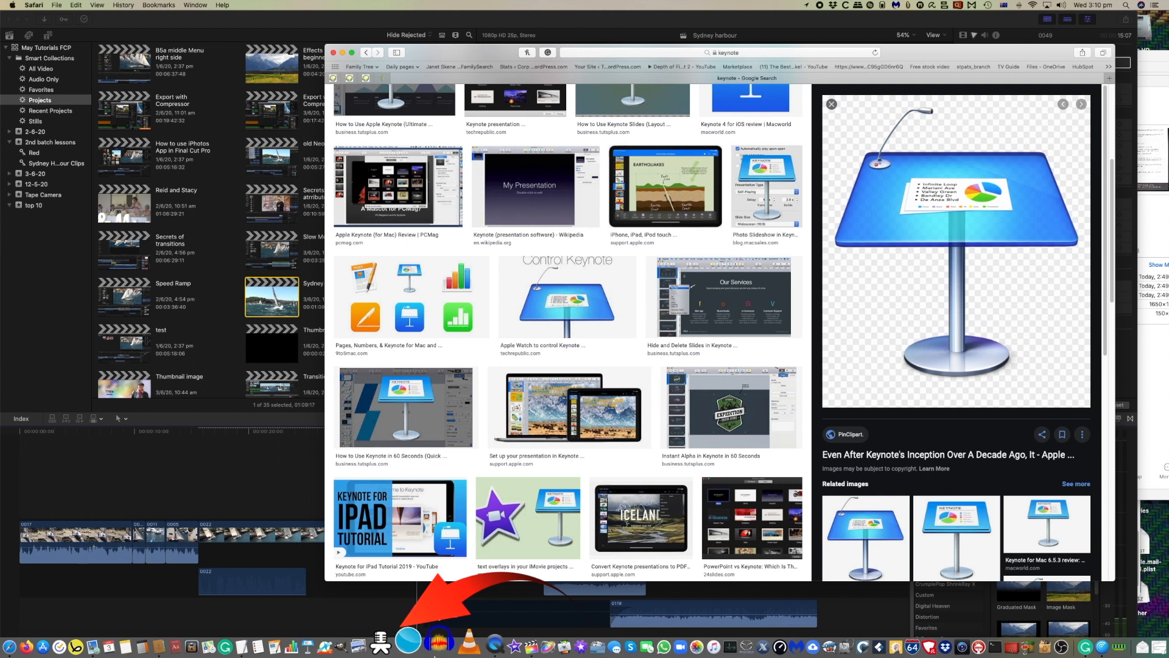
{"action": "left_click", "coordinate": [387, 644]}
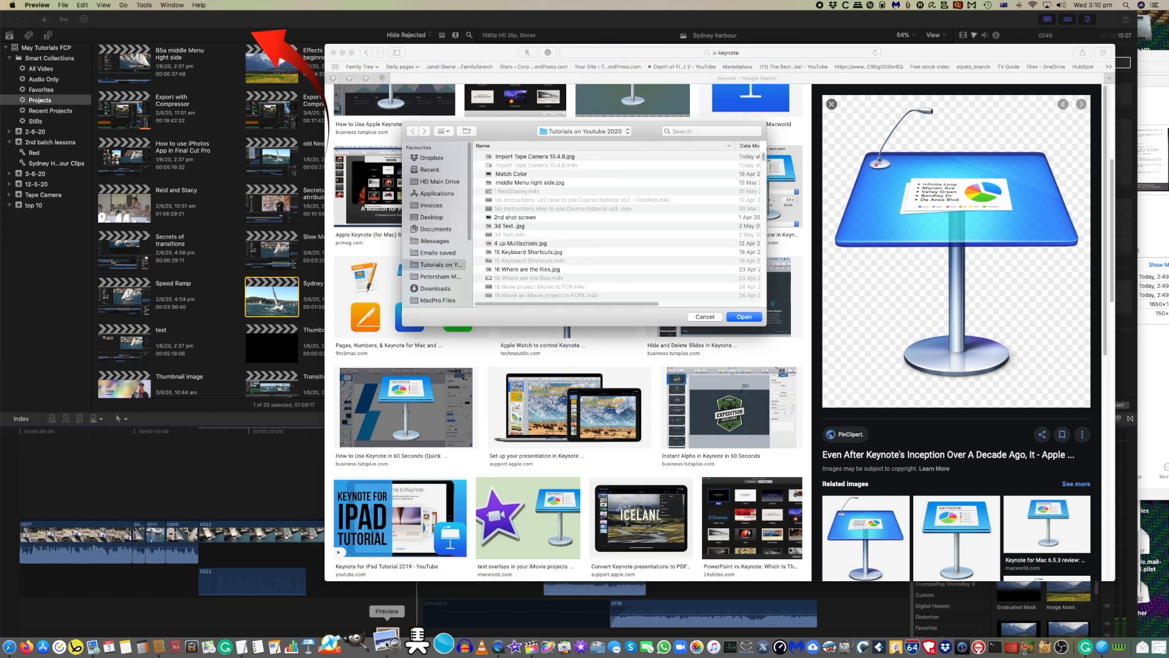
{"action": "left_click", "coordinate": [64, 5]}
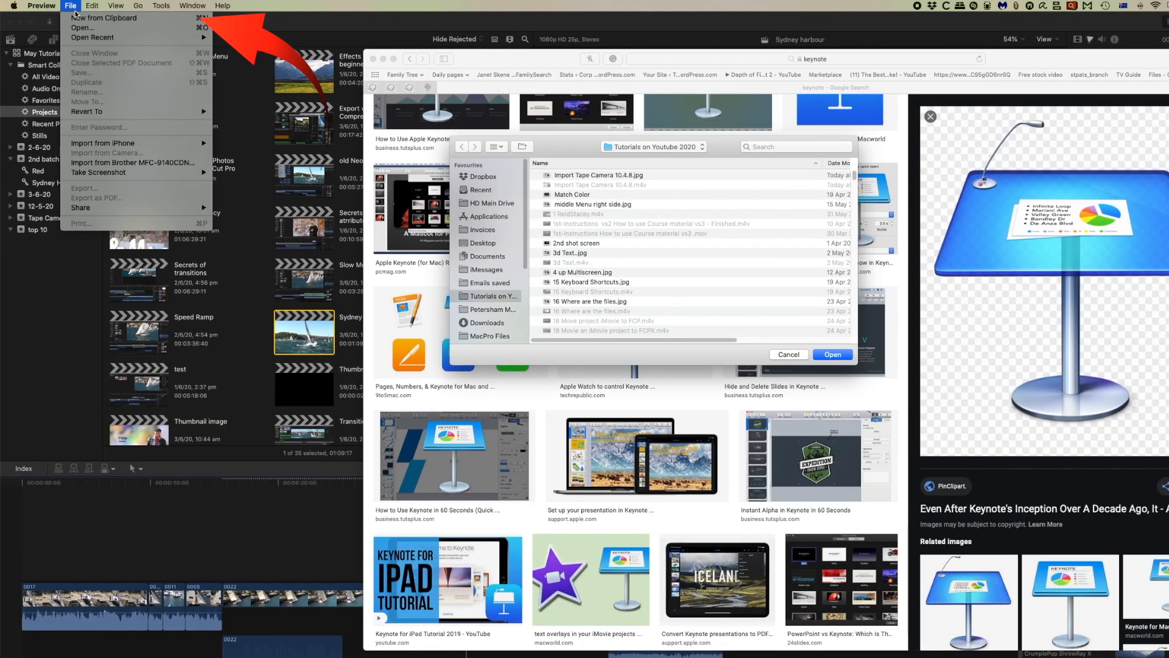
{"action": "left_click", "coordinate": [107, 19]}
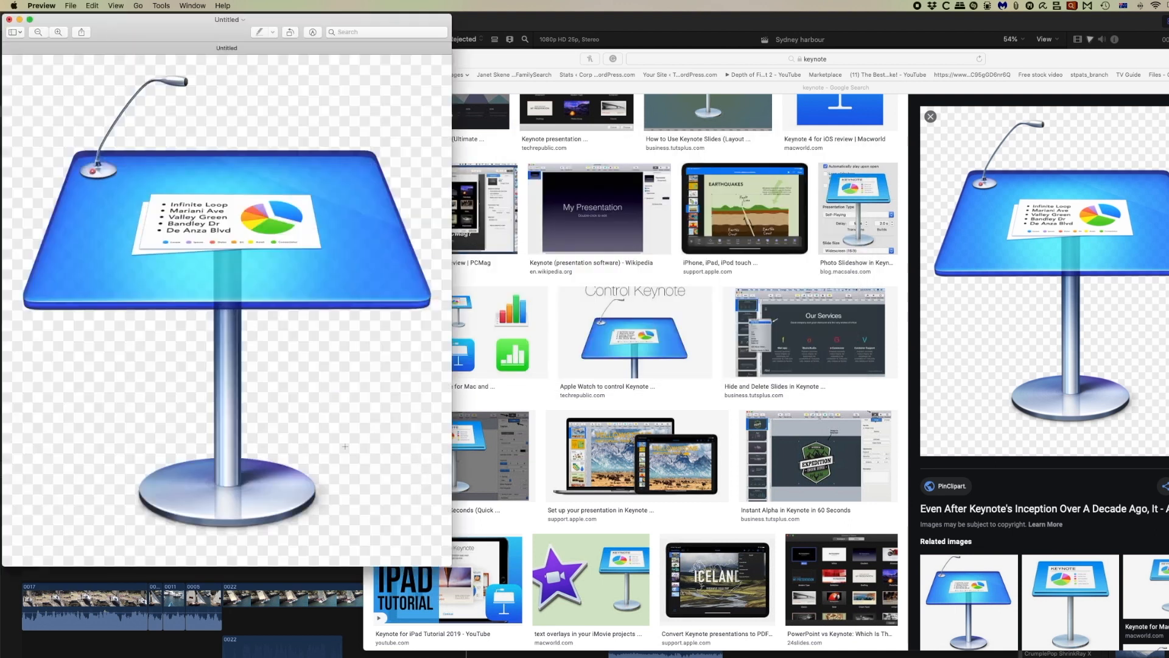
{"action": "left_click_drag", "start_coordinate": [166, 27], "coordinate": [413, 45]}
{"action": "left_click", "coordinate": [71, 6]}
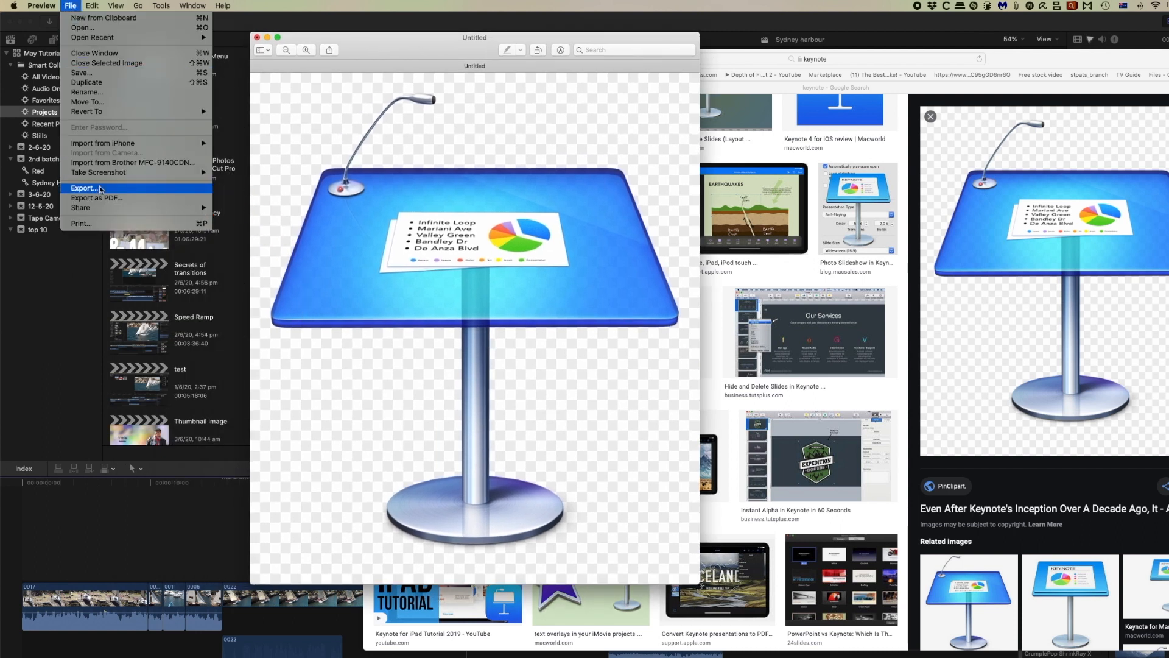
{"action": "left_click", "coordinate": [316, 111]}
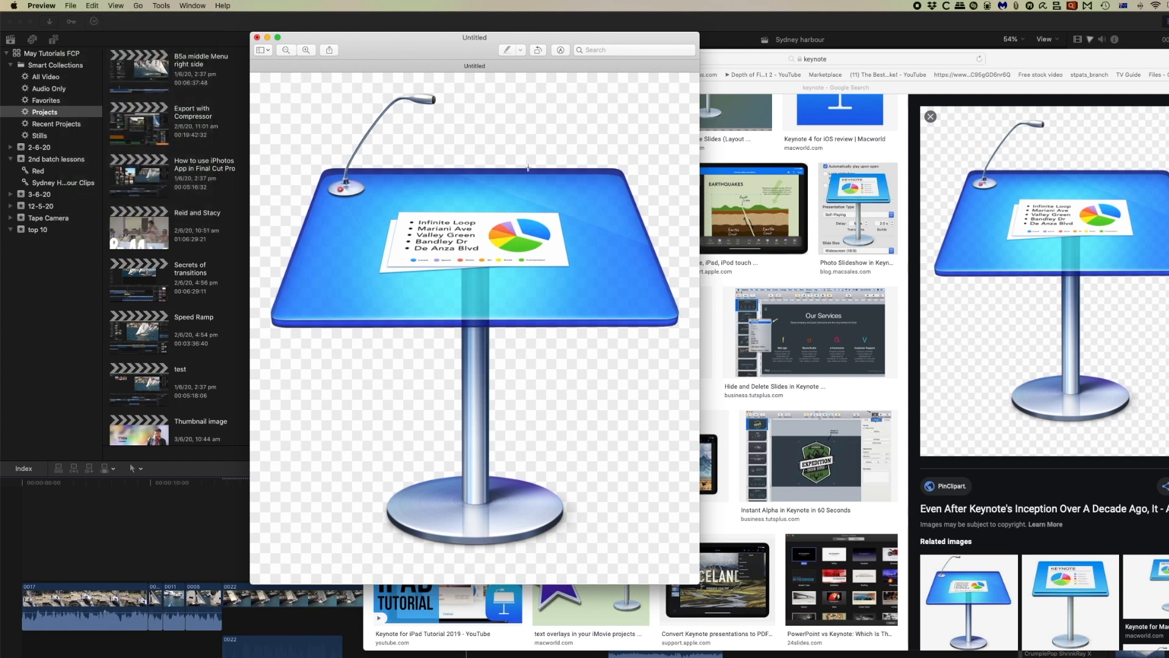
Step: Add a speech bubble annotation and place it above the far corner of the desk, opposite the microphone
{"action": "left_click", "coordinate": [162, 6]}
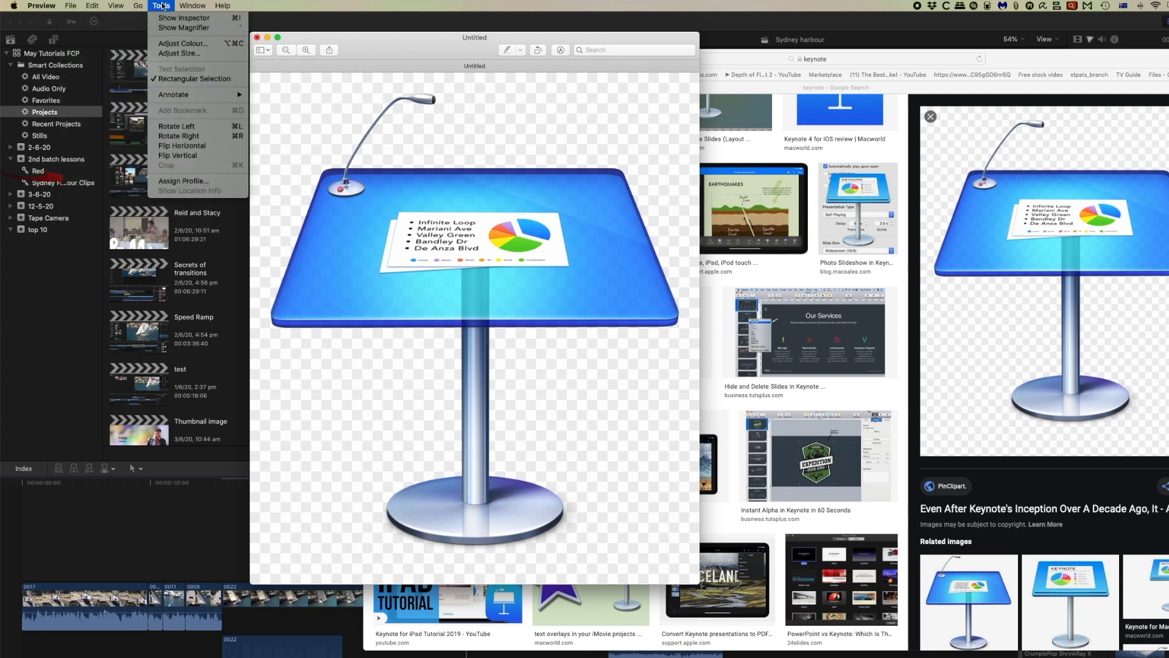
{"action": "mouse_move", "coordinate": [181, 97]}
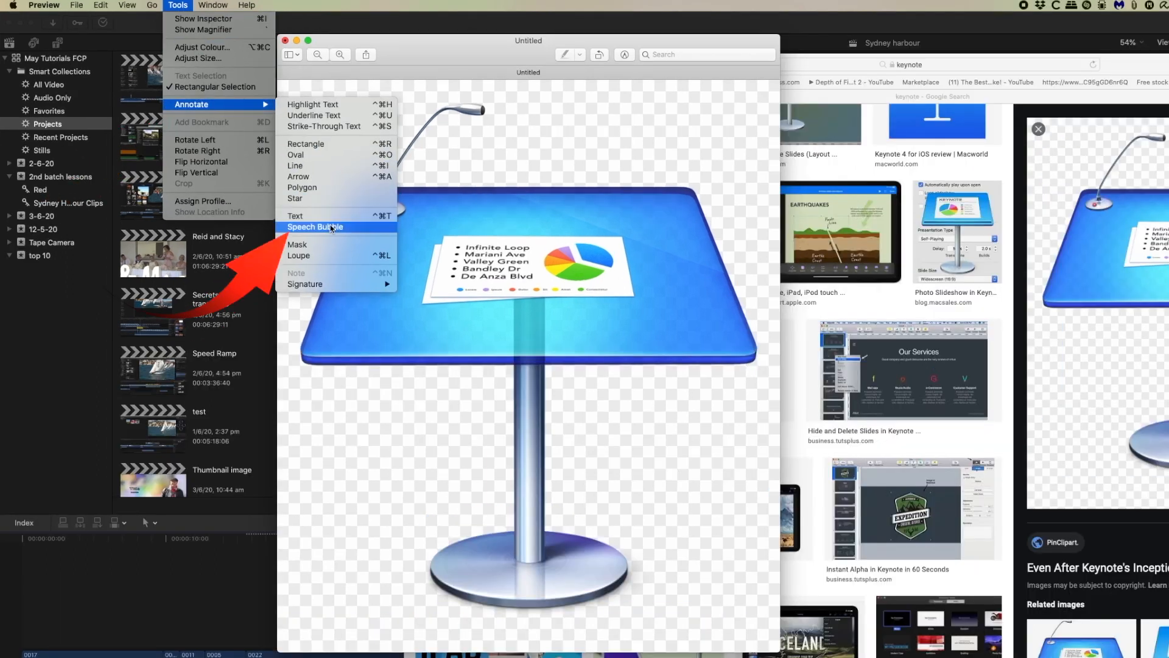
{"action": "left_click", "coordinate": [332, 228]}
{"action": "left_click_drag", "start_coordinate": [526, 364], "coordinate": [645, 169]}
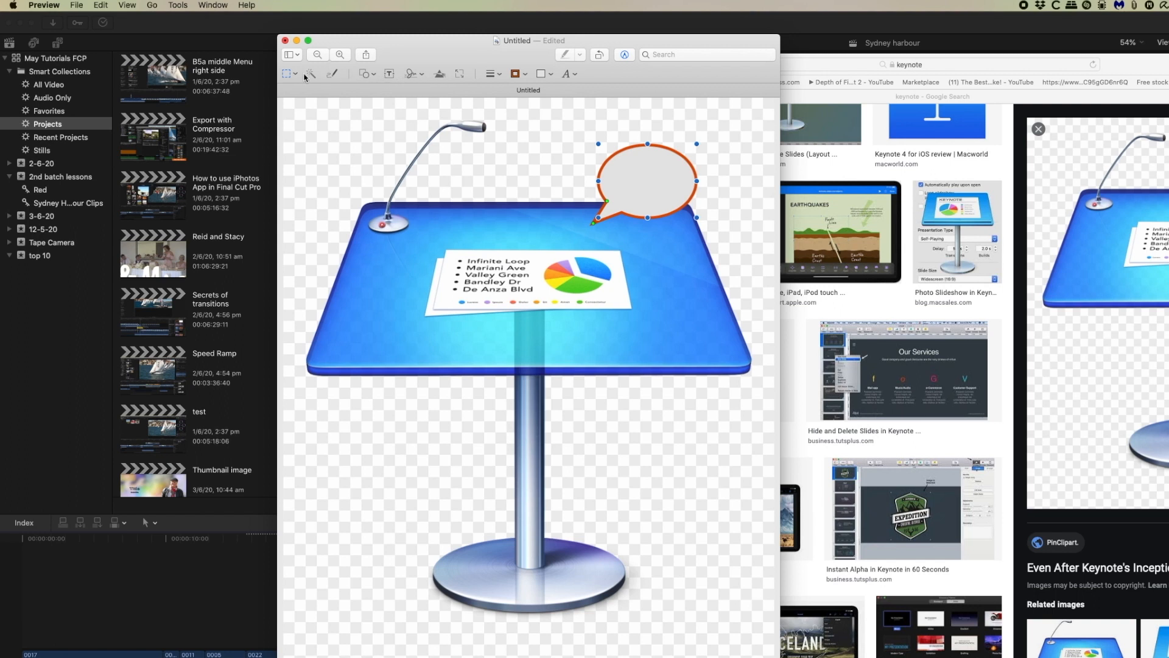
Step: Add a text annotation reading "Hello" inside the speech bubble
{"action": "left_click", "coordinate": [626, 55]}
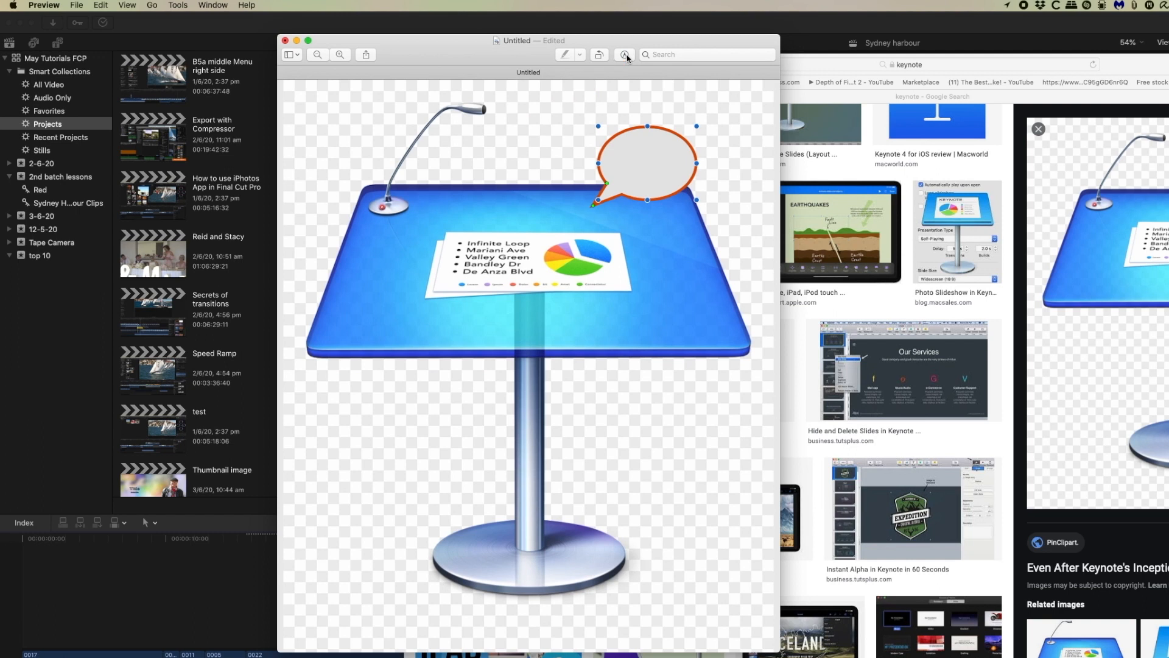
{"action": "left_click", "coordinate": [626, 56]}
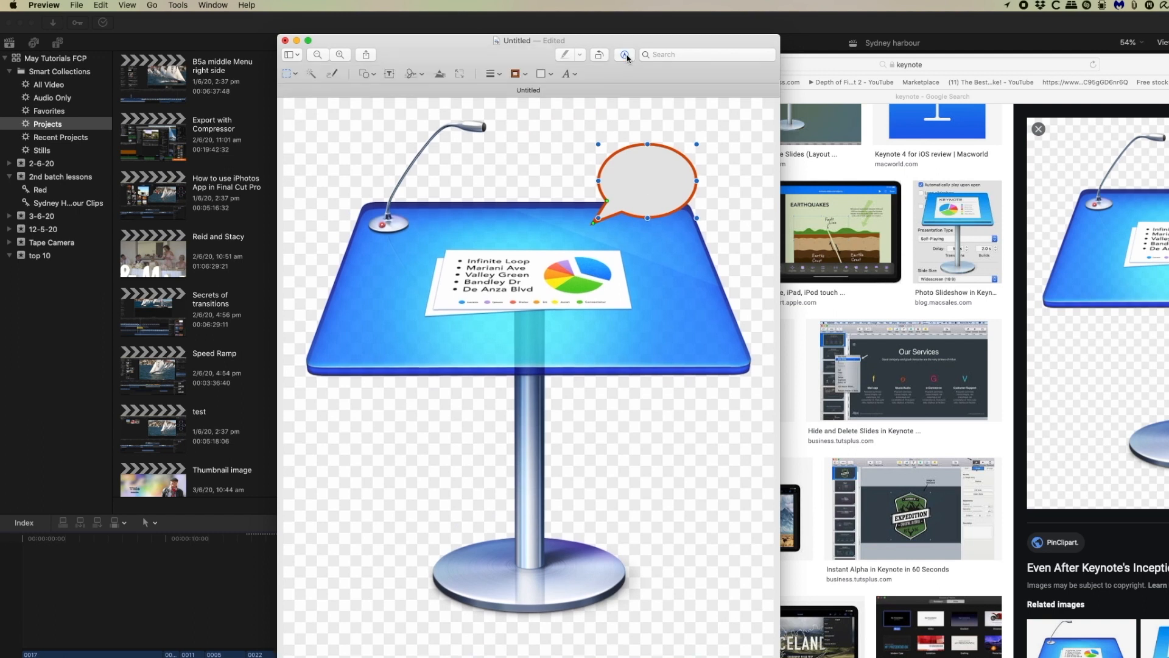
{"action": "left_click", "coordinate": [389, 75]}
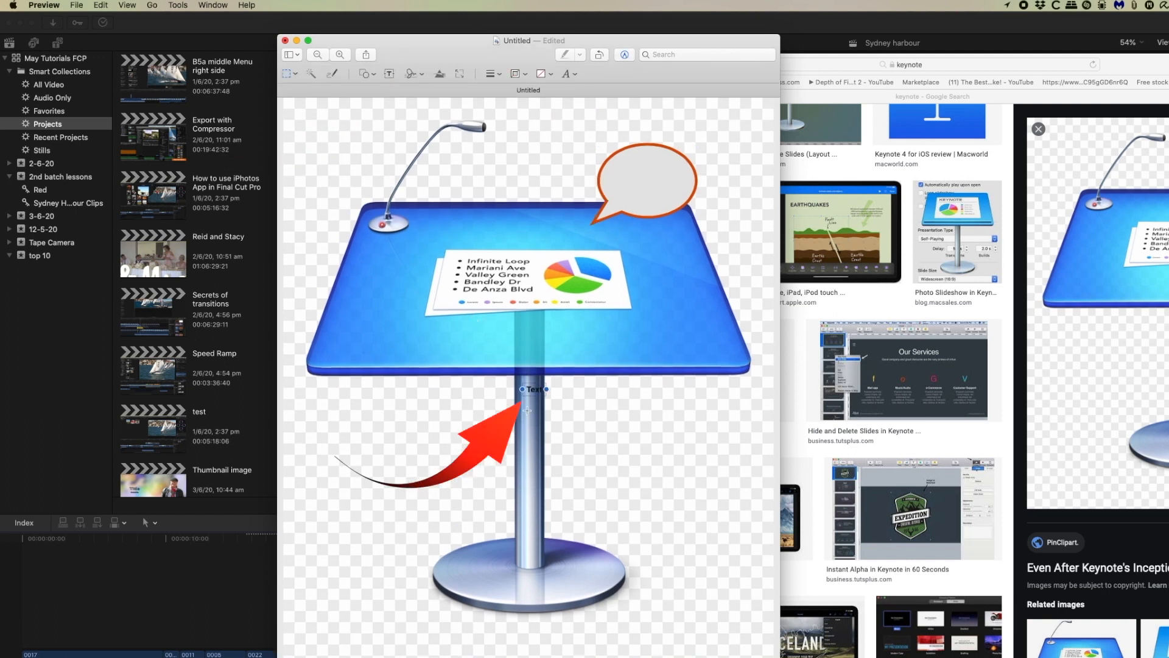
{"action": "left_click_drag", "start_coordinate": [531, 390], "coordinate": [634, 178]}
{"action": "double_click", "coordinate": [635, 177]}
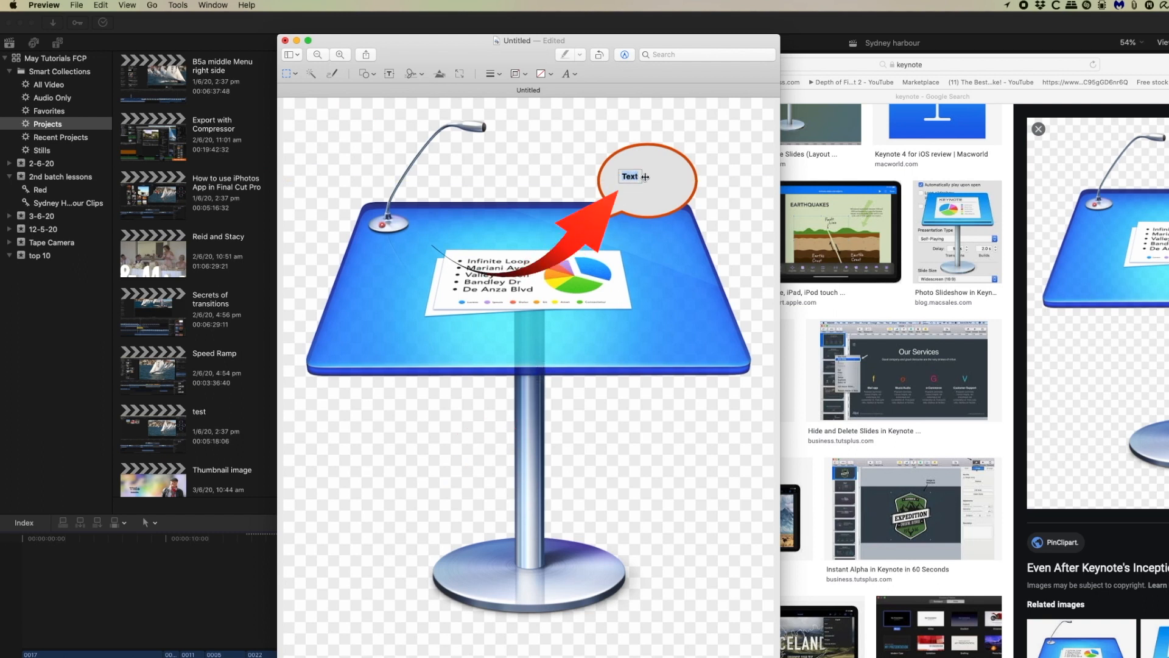
{"action": "type", "text": "Hellp"}
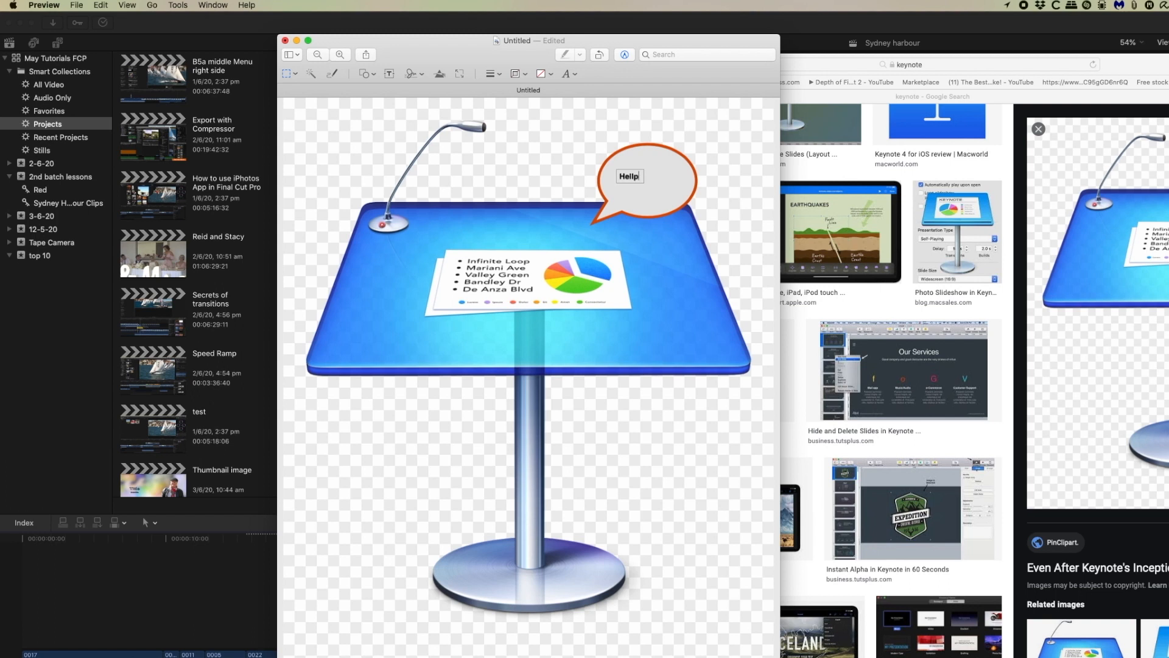
{"action": "key", "text": "BackSpace"}
{"action": "type", "text": "o"}
Step: Delete the speech bubble and its text from the image
{"action": "left_click", "coordinate": [662, 183]}
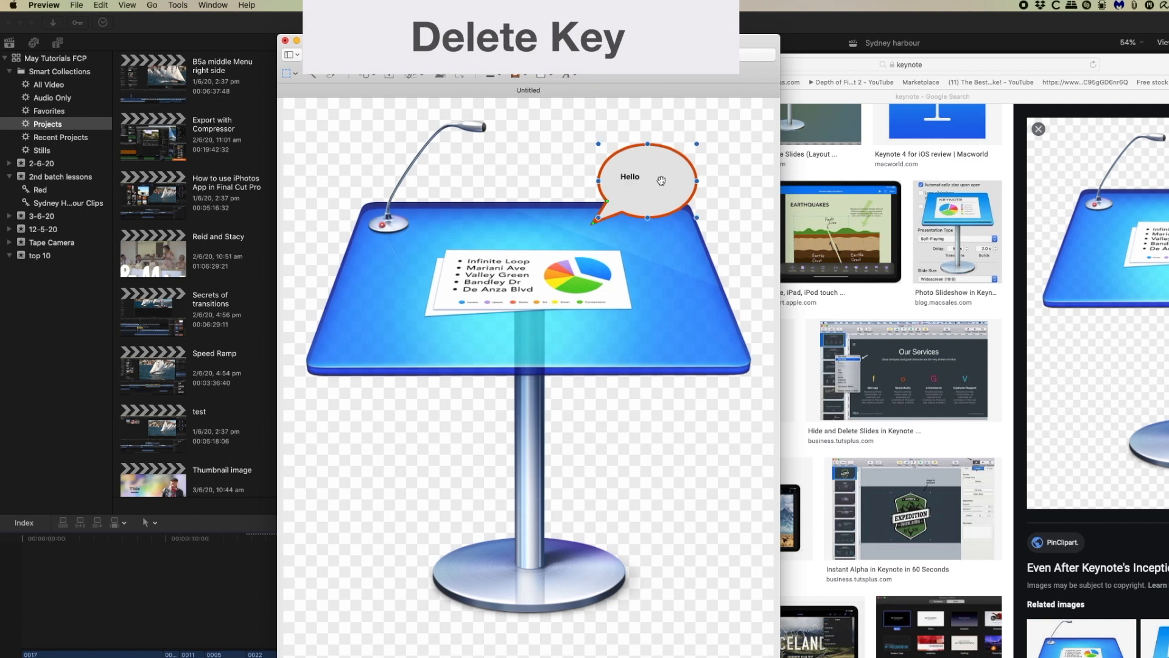
{"action": "key", "text": "Delete"}
{"action": "left_click", "coordinate": [615, 177]}
{"action": "key", "text": "Delete"}
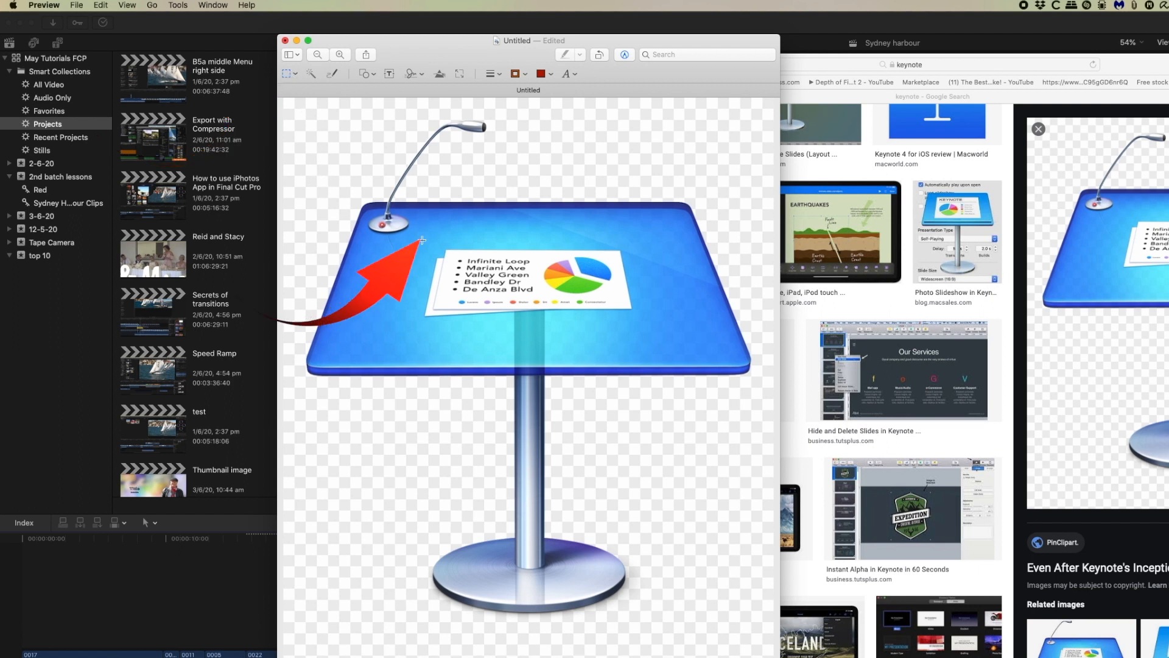
Step: Delete a rectangular selection around the pie-chart papers on the desk and undo the deletion
{"action": "left_click_drag", "start_coordinate": [423, 236], "coordinate": [640, 329]}
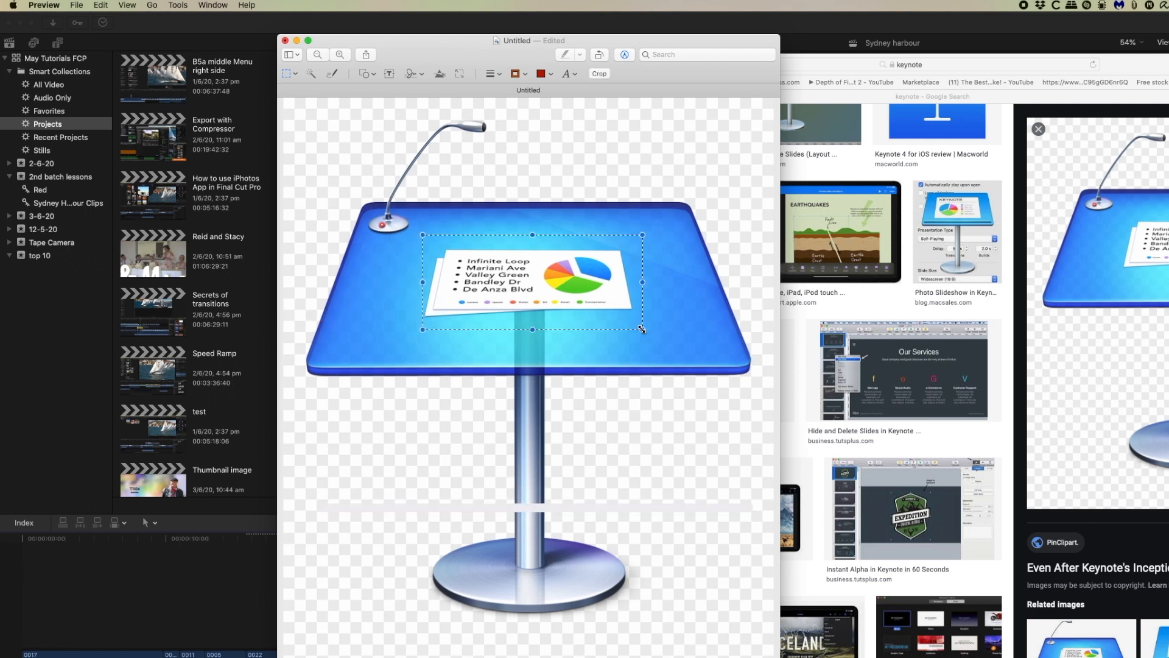
{"action": "key", "text": "Delete"}
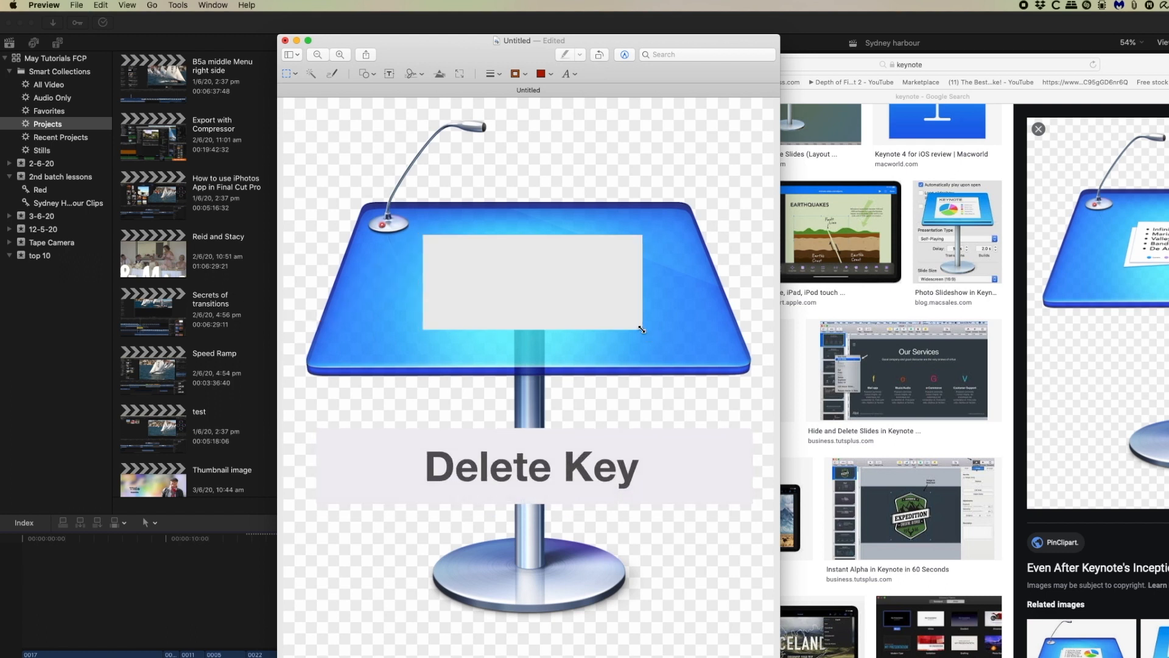
{"action": "key", "text": "super+z"}
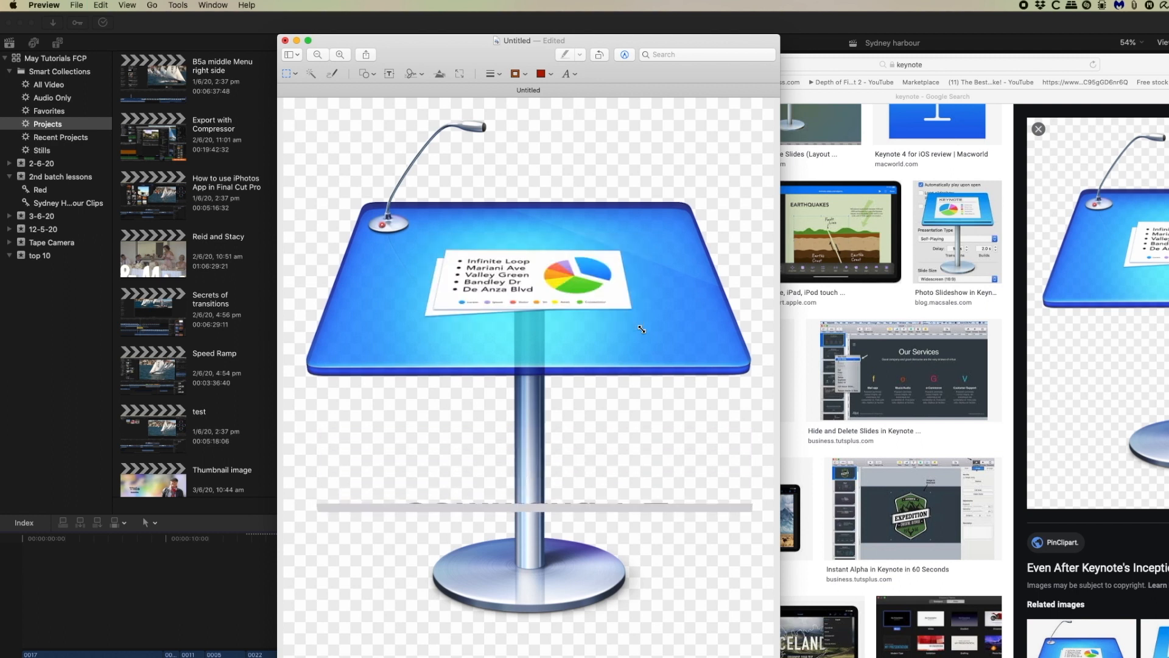
Step: Outline the pie-chart papers with Smart Lasso, delete the selected area and undo the deletion
{"action": "left_click", "coordinate": [291, 73]}
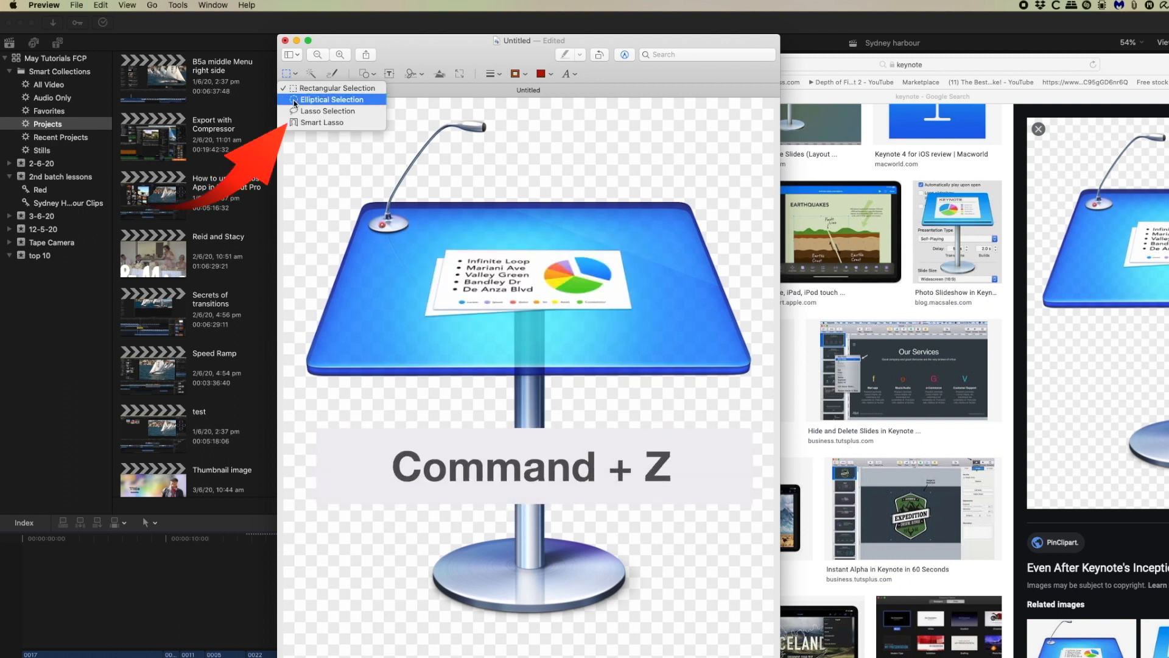
{"action": "left_click", "coordinate": [296, 124]}
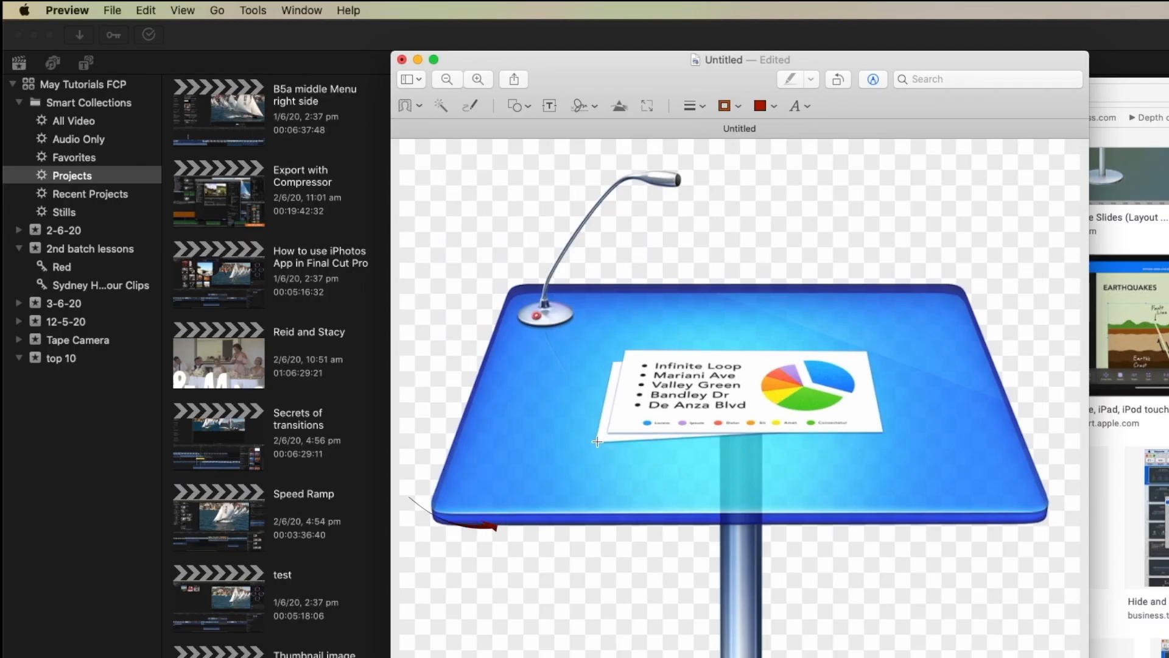
{"action": "mouse_move", "coordinate": [594, 440]}
{"action": "left_mouse_down"}
{"action": "mouse_move", "coordinate": [883, 432]}
{"action": "mouse_move", "coordinate": [888, 396]}
{"action": "mouse_move", "coordinate": [872, 349]}
{"action": "mouse_move", "coordinate": [636, 352]}
{"action": "mouse_move", "coordinate": [600, 366]}
{"action": "left_mouse_up"}
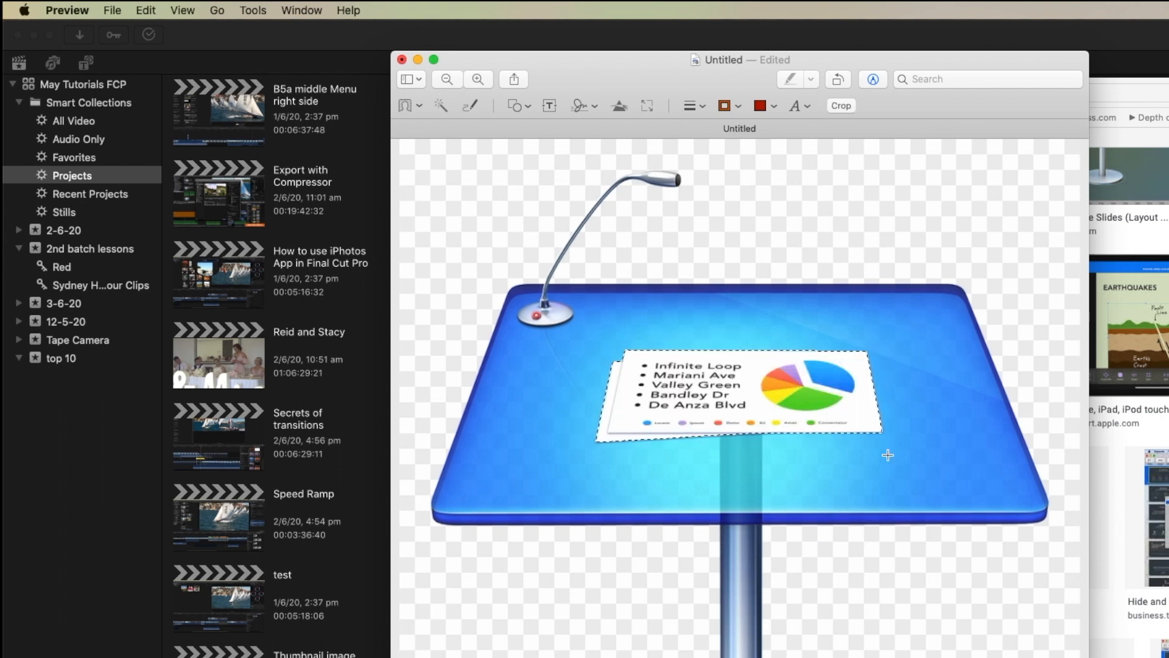
{"action": "key", "text": "Delete"}
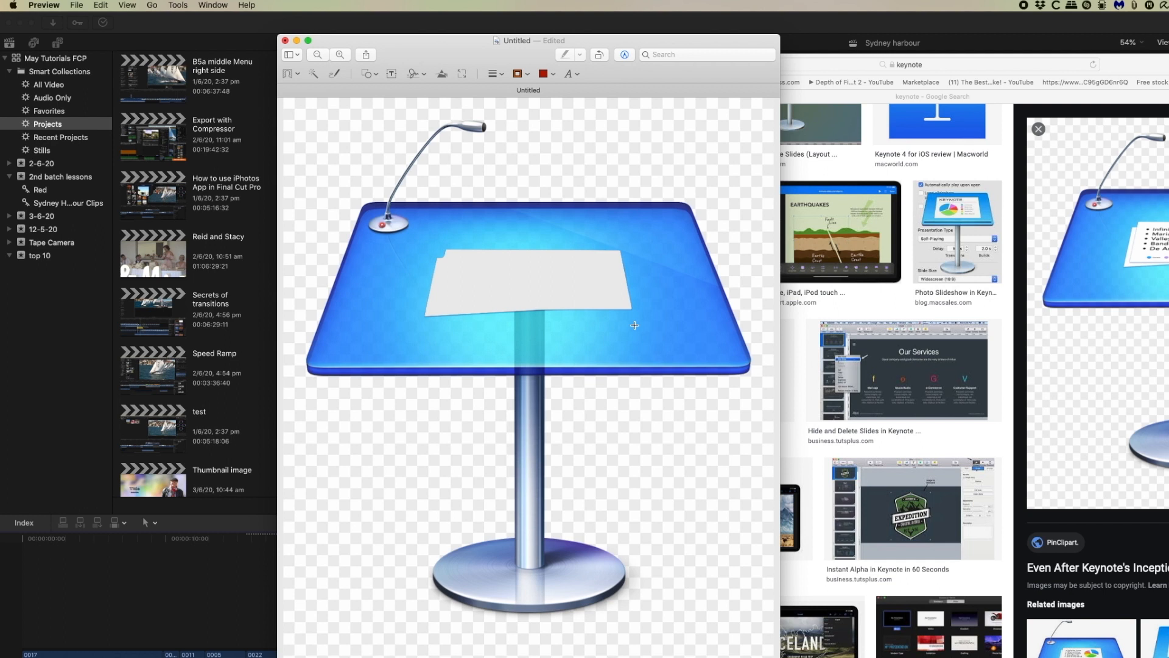
{"action": "key", "text": "super+z"}
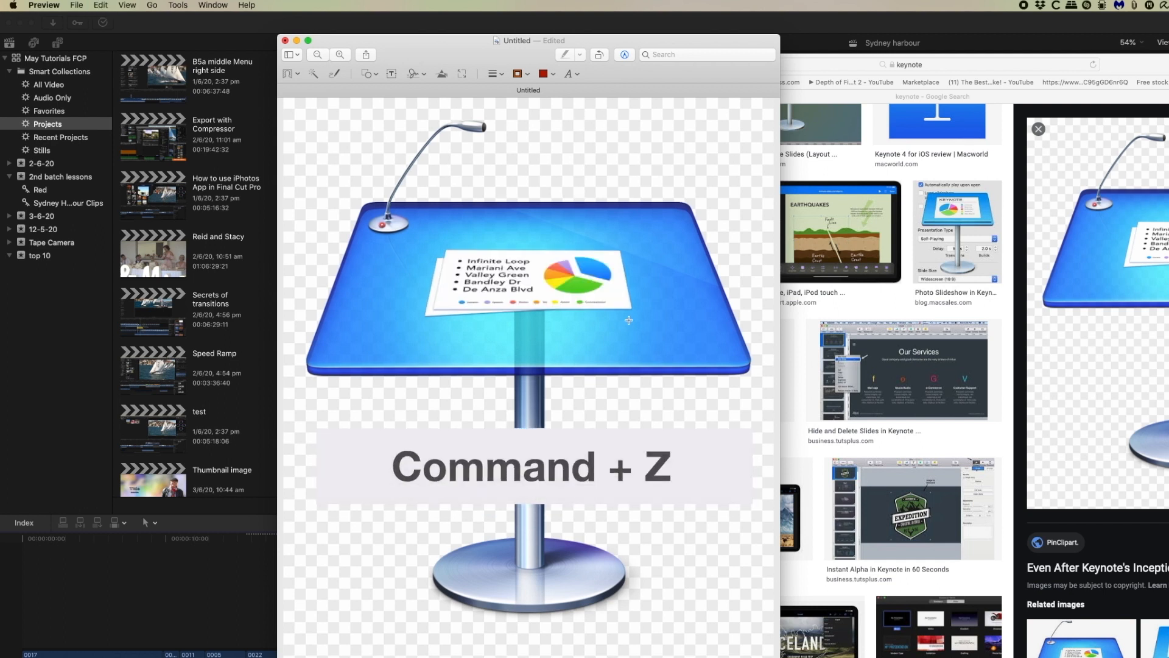
Step: Select the blue desk surface with Instant Alpha and delete it, leaving out the papers and the microphone base
{"action": "left_click", "coordinate": [314, 75]}
{"action": "left_click_drag", "start_coordinate": [400, 256], "coordinate": [385, 264]}
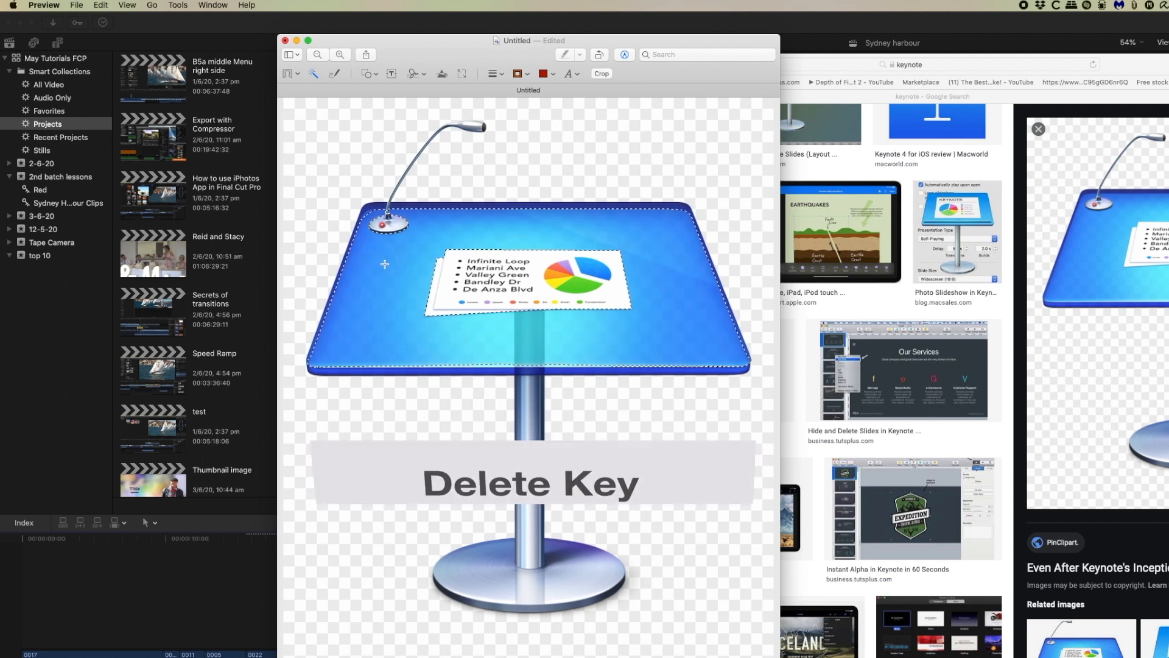
{"action": "key", "text": "Delete"}
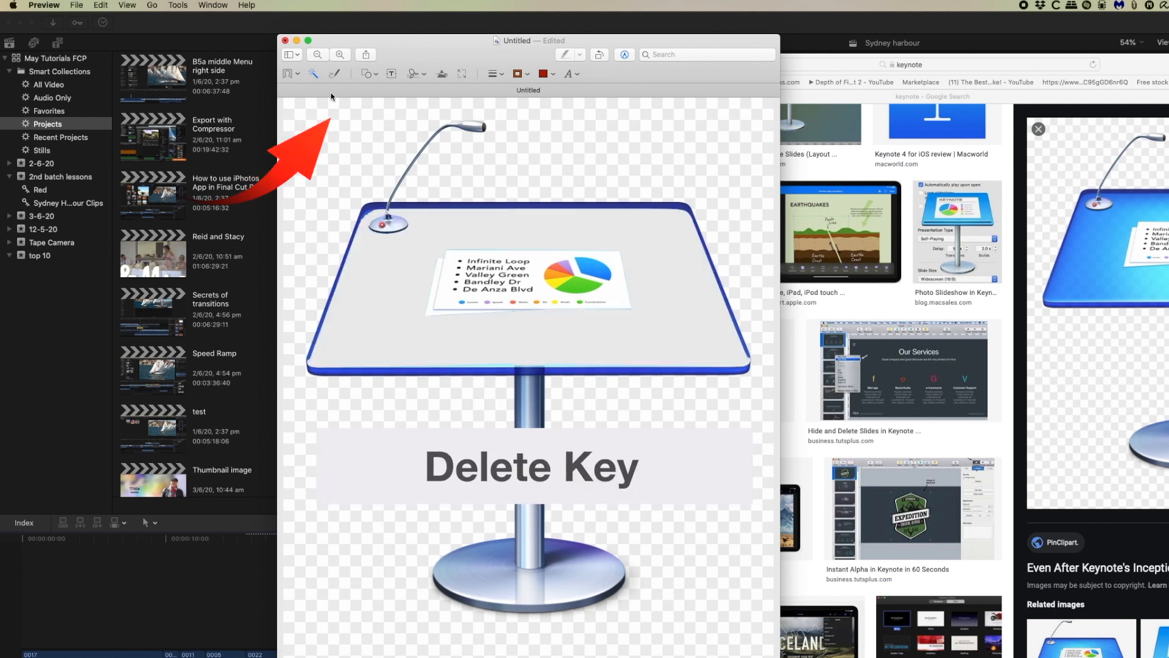
Step: Select the checkered background around the lectern with Instant Alpha and delete it
{"action": "left_click_drag", "start_coordinate": [337, 119], "coordinate": [331, 131]}
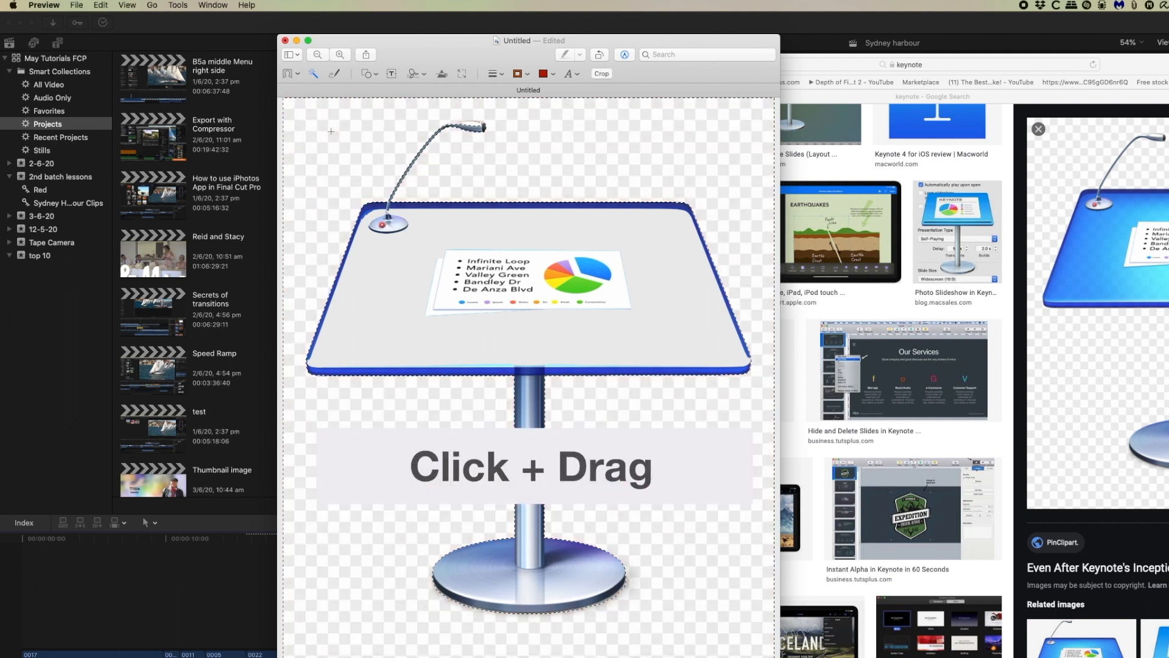
{"action": "key", "text": "Delete"}
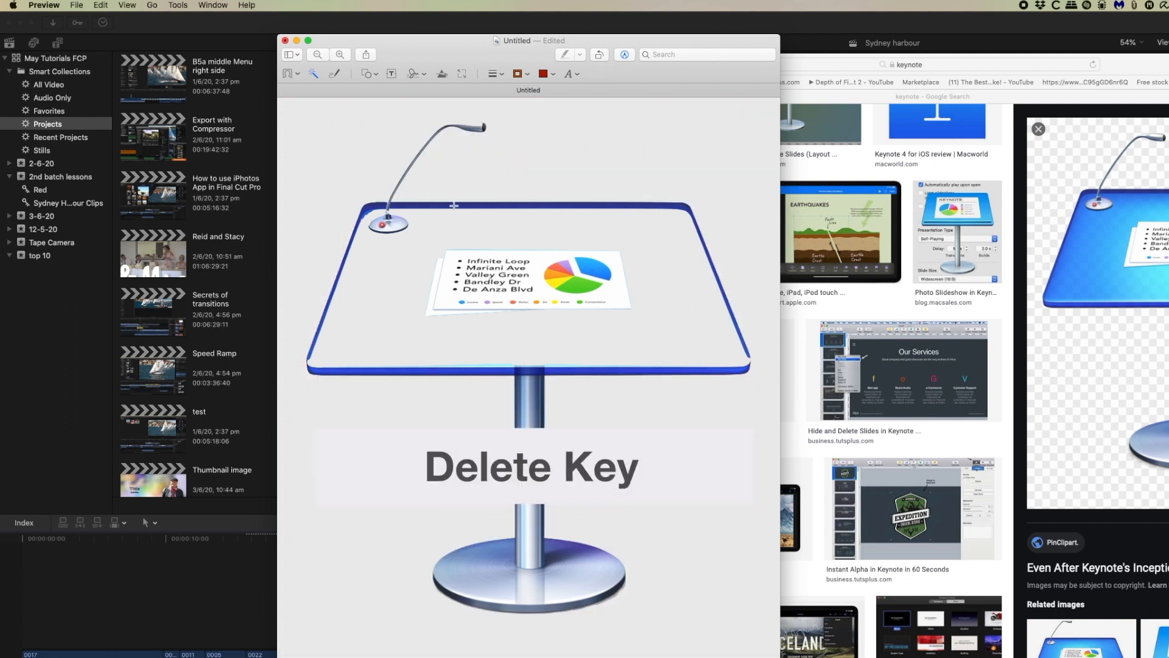
Step: Export the lectern image as an uncompressed TIFF with Alpha, named Untitled, to the Tutorials on Youtube 2020 folder
{"action": "left_click", "coordinate": [78, 6]}
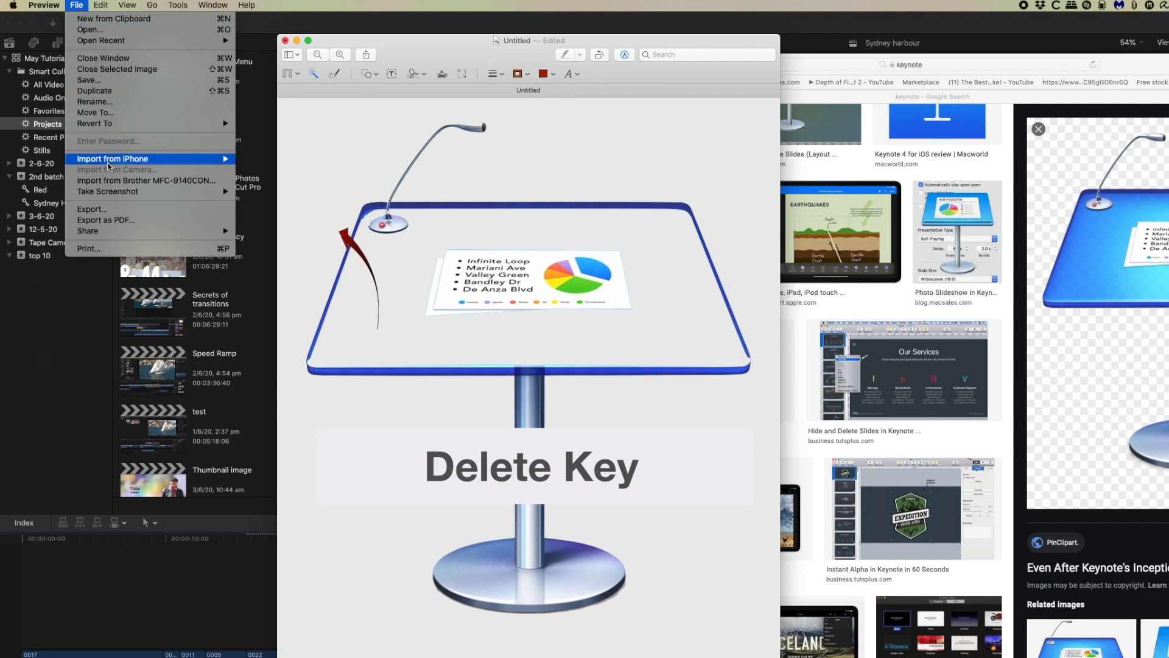
{"action": "left_click", "coordinate": [106, 210]}
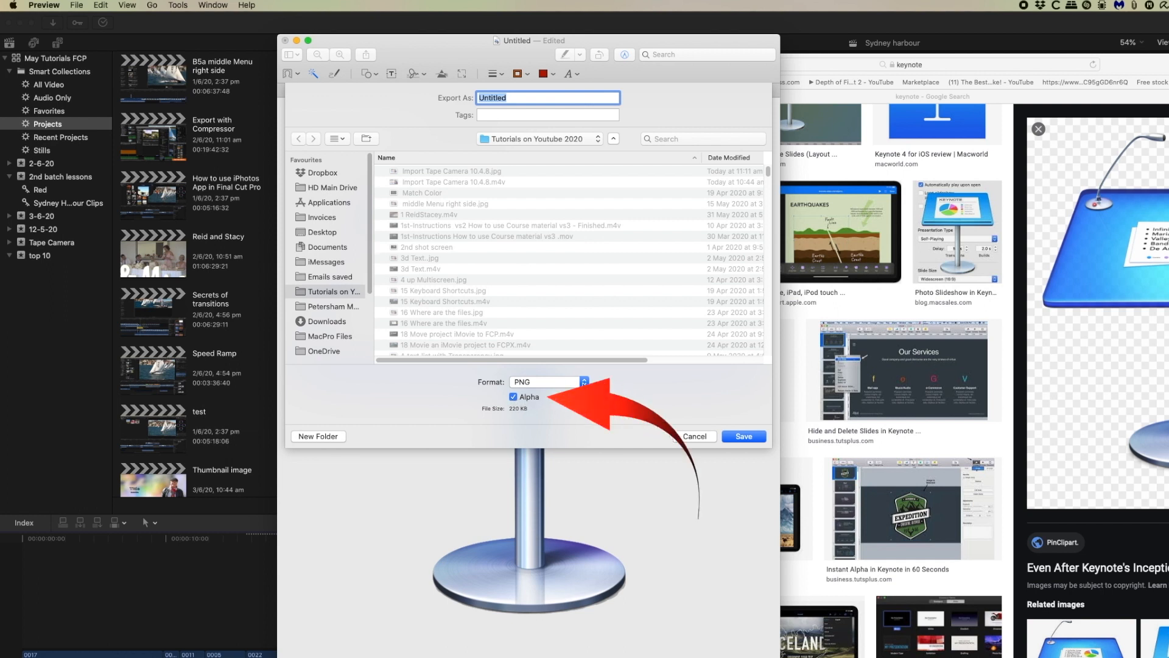
{"action": "left_click", "coordinate": [584, 382]}
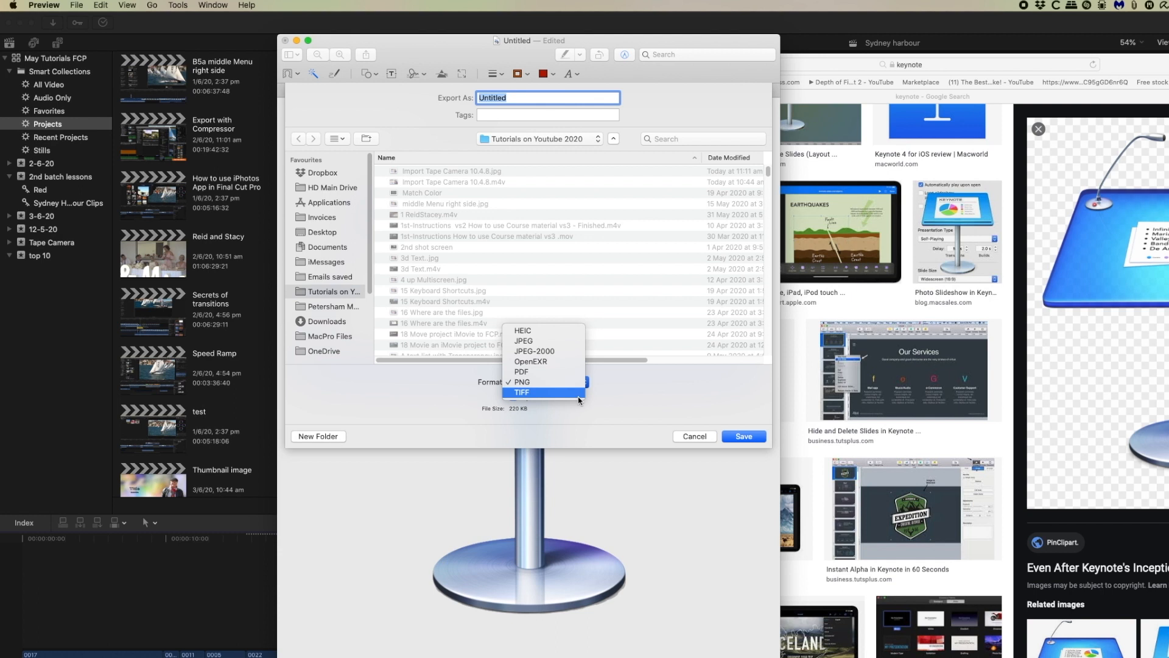
{"action": "left_click", "coordinate": [578, 394]}
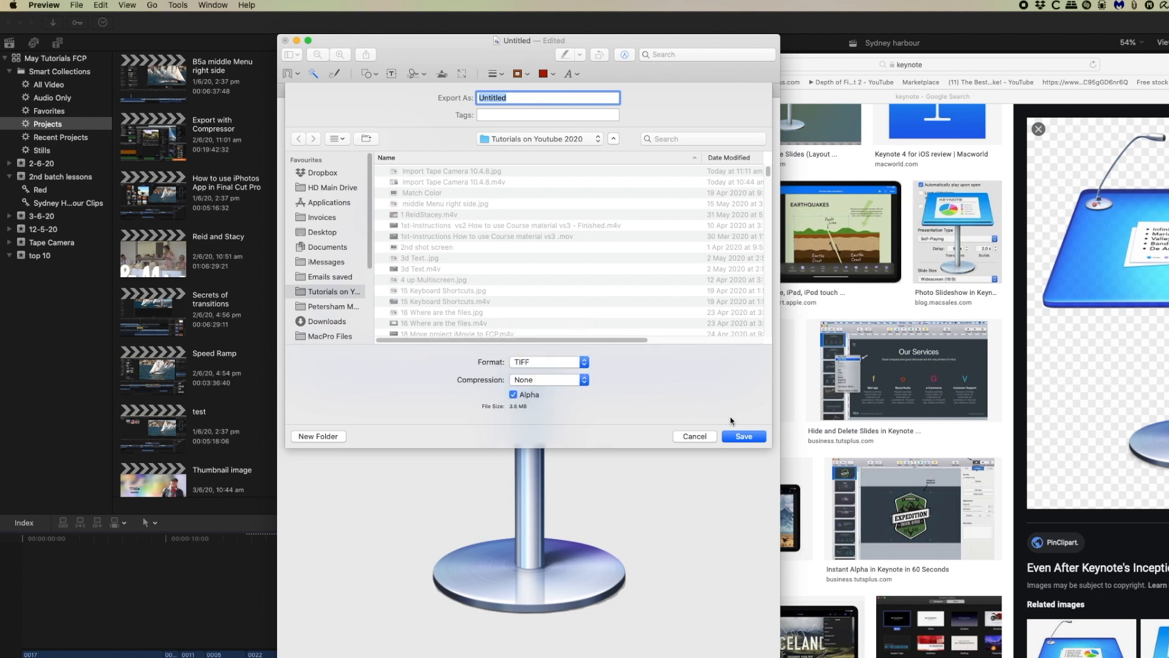
{"action": "left_click", "coordinate": [753, 437]}
Step: Switch to Safari and open a new browser window showing the Favourites page
{"action": "left_click", "coordinate": [960, 395]}
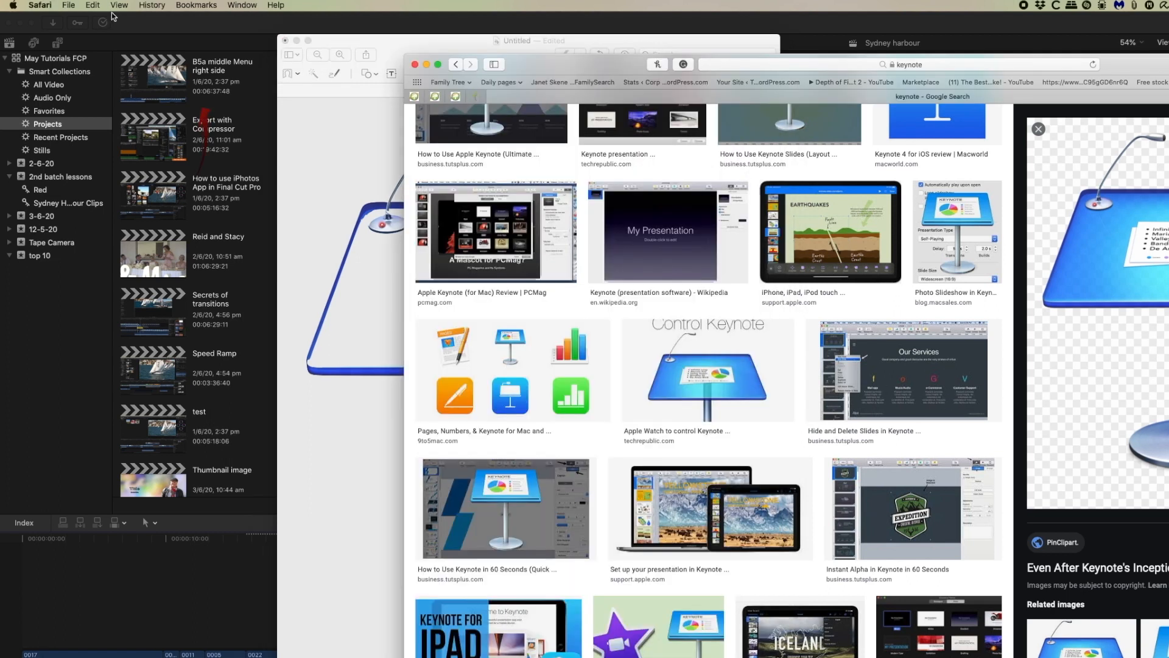
{"action": "left_click", "coordinate": [69, 5]}
{"action": "left_click", "coordinate": [69, 19]}
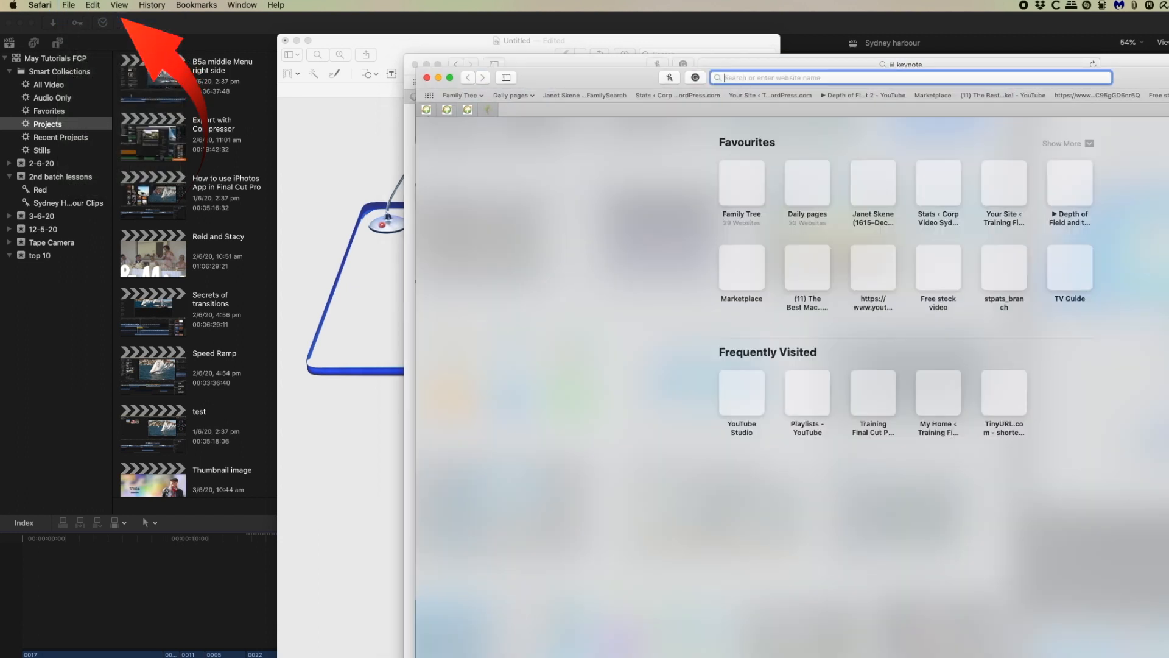
Step: Return to Preview, capture a WordPress icon from the Favourites page as a selection screenshot and paste it at the desk's back right corner
{"action": "left_click", "coordinate": [329, 159]}
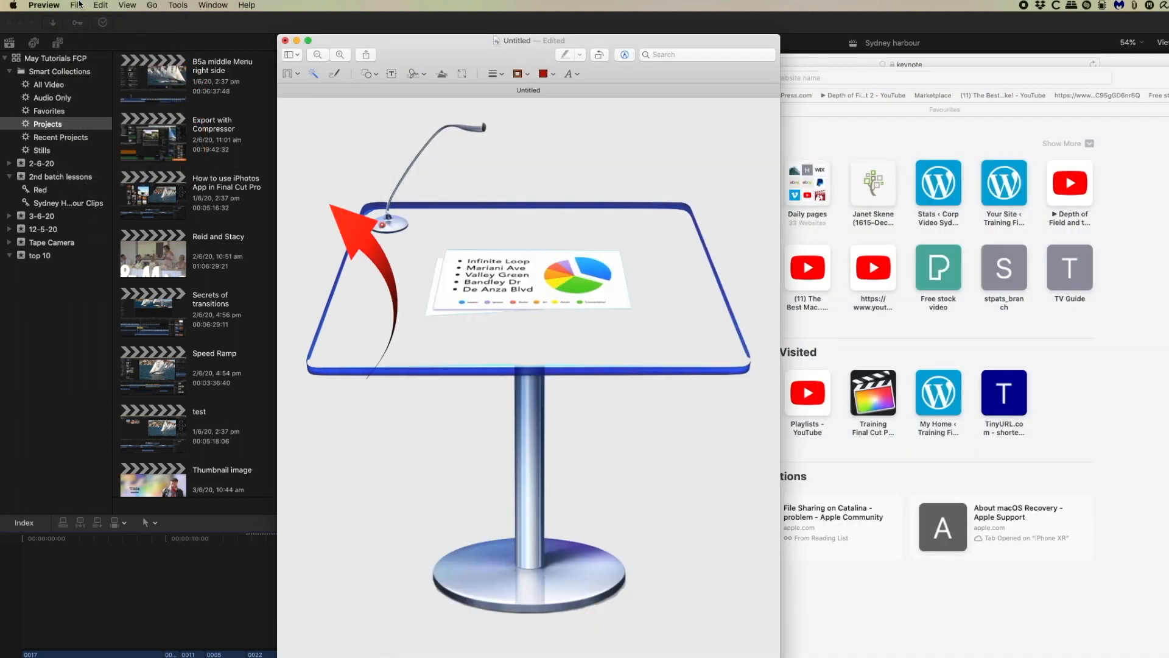
{"action": "left_click", "coordinate": [77, 5]}
{"action": "mouse_move", "coordinate": [115, 195]}
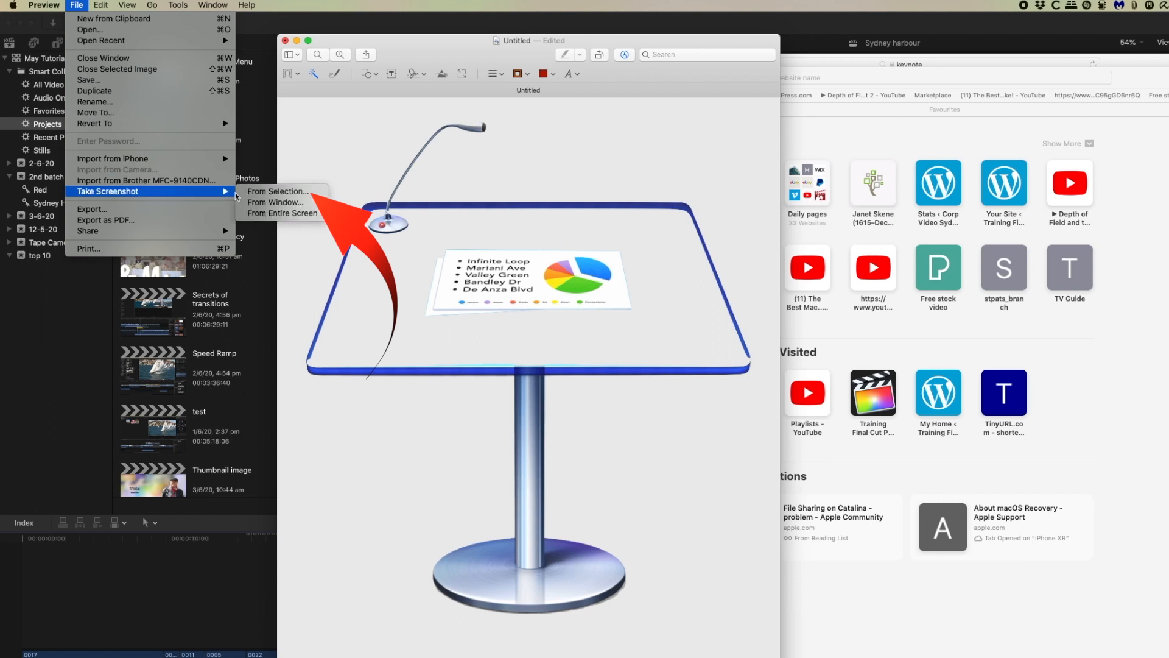
{"action": "left_click", "coordinate": [279, 192]}
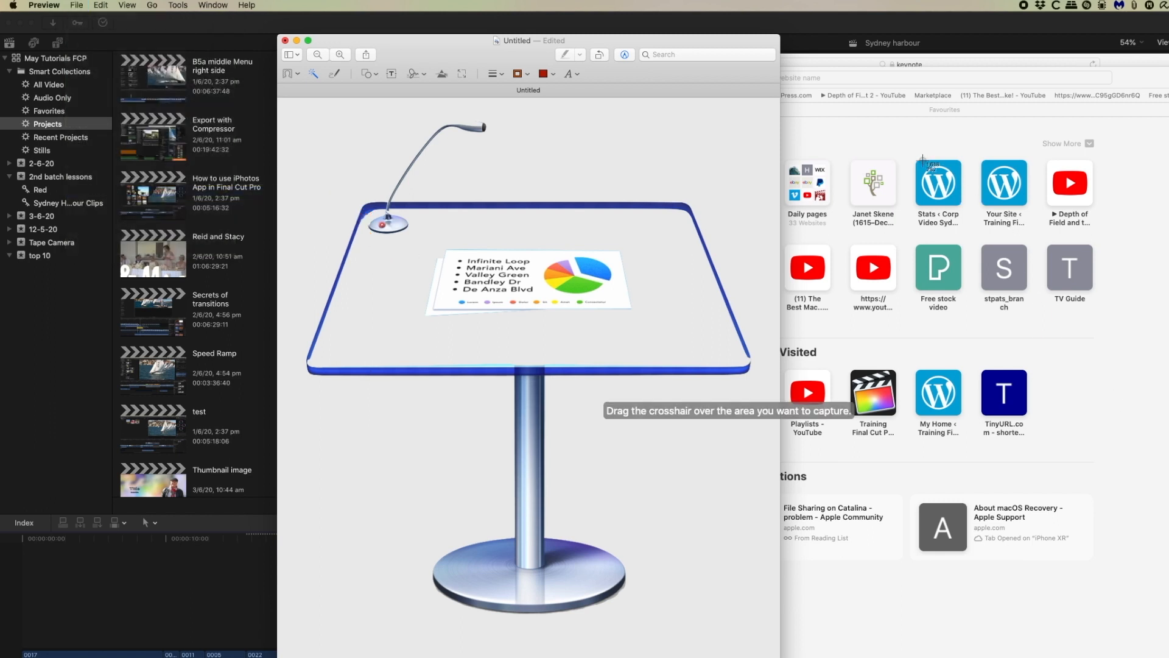
{"action": "left_click_drag", "start_coordinate": [917, 160], "coordinate": [963, 214]}
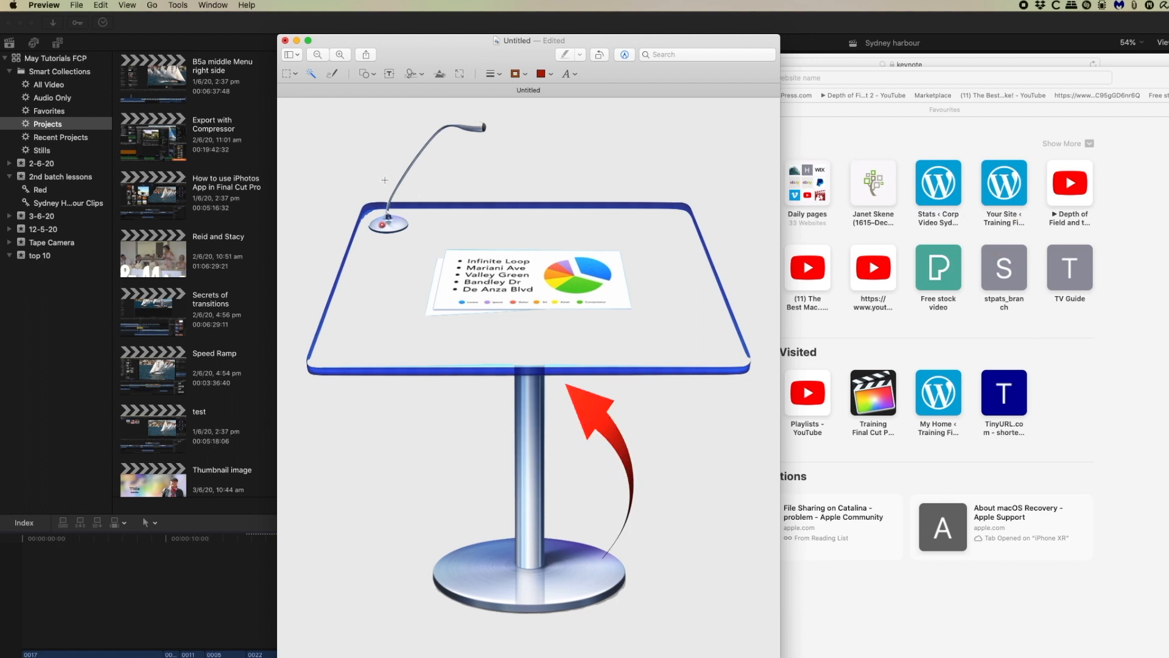
{"action": "key", "text": "super+v"}
{"action": "left_click_drag", "start_coordinate": [521, 322], "coordinate": [647, 246]}
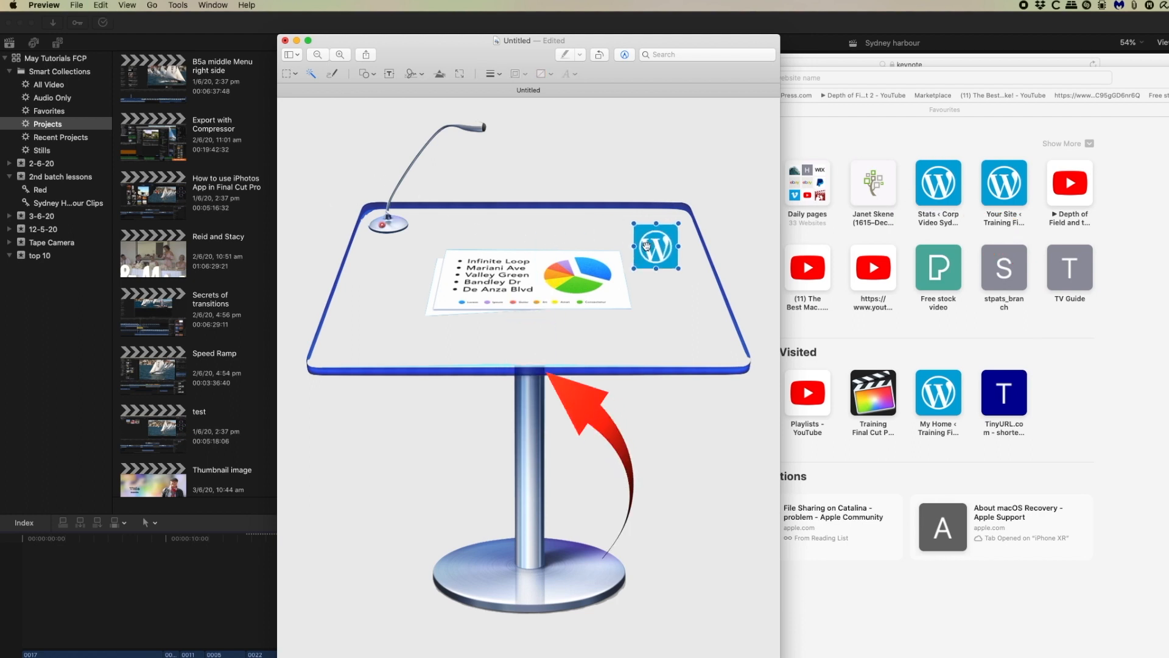
Step: Capture the Final Cut Pro icon from the browser page and paste it onto the desk to the left of the papers
{"action": "key", "text": "super+shift+4"}
{"action": "left_click_drag", "start_coordinate": [850, 369], "coordinate": [899, 419]}
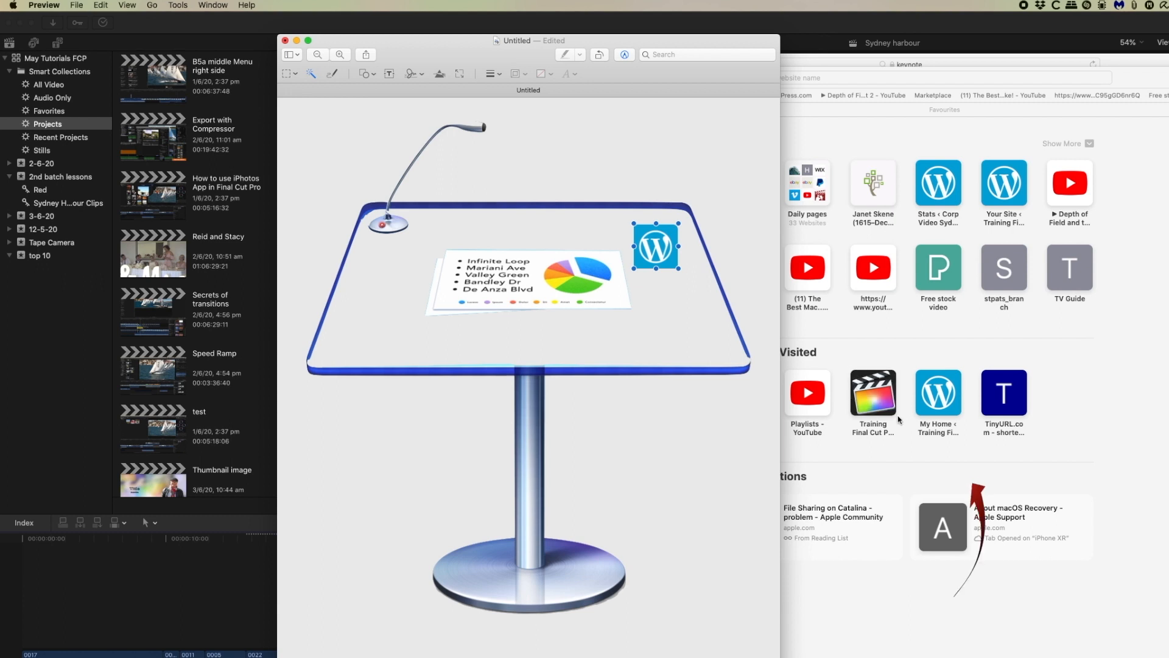
{"action": "left_click", "coordinate": [394, 312]}
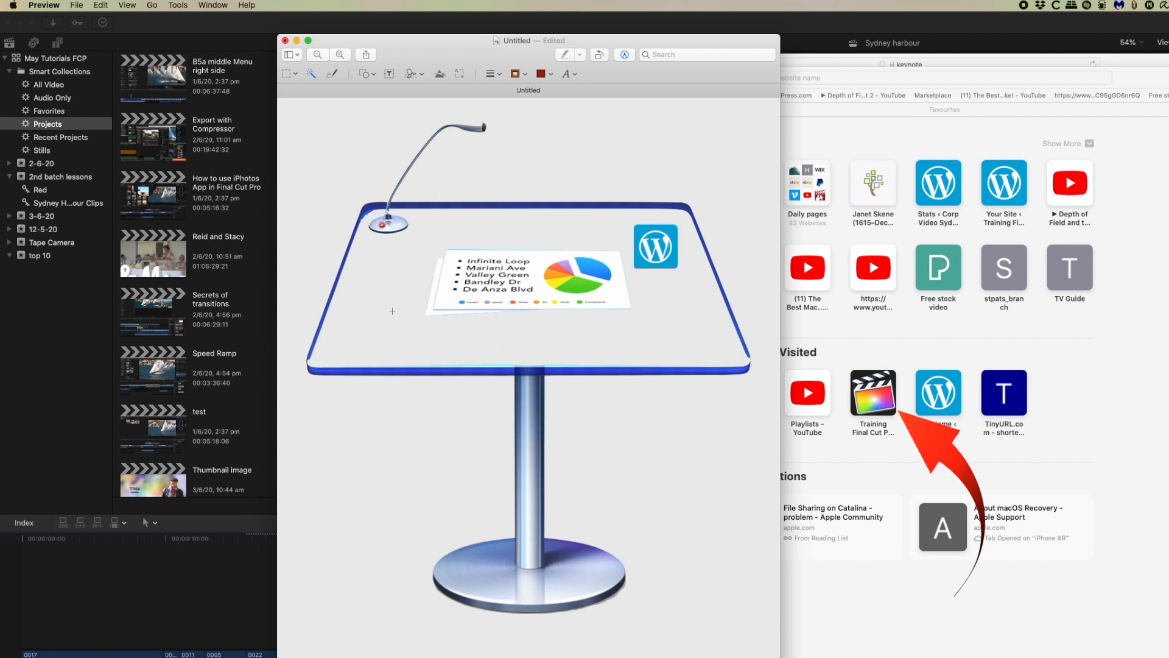
{"action": "key", "text": "super+v"}
{"action": "left_click_drag", "start_coordinate": [529, 357], "coordinate": [391, 299]}
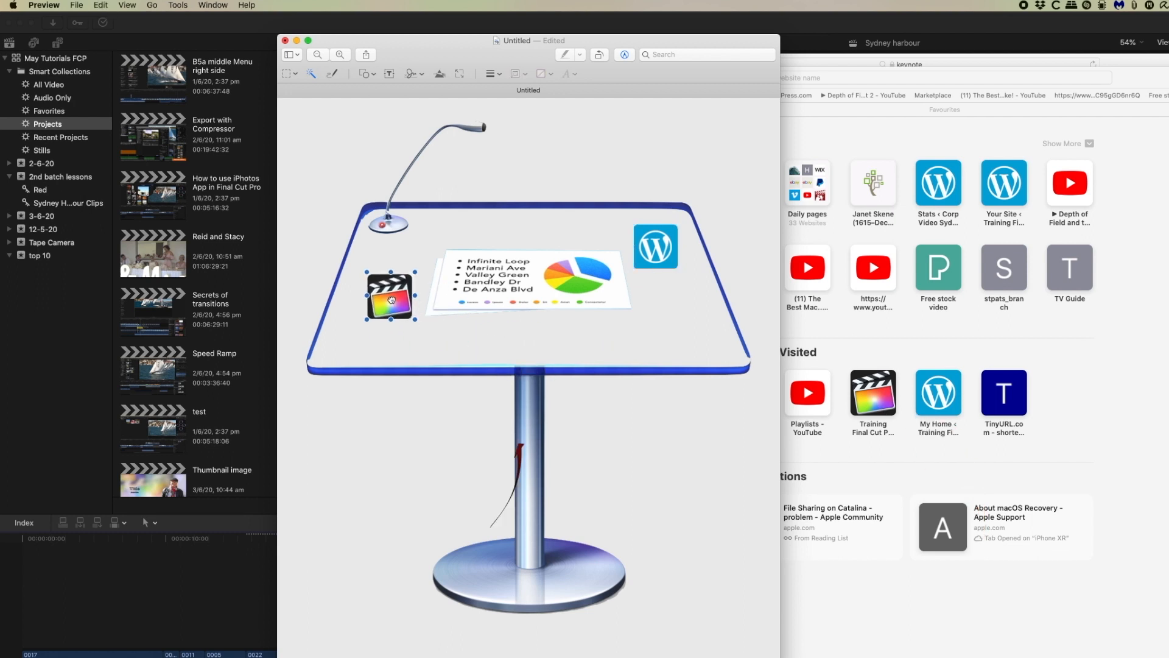
Step: Enlarge the pasted Final Cut Pro and WordPress icons, and add the captured A icon near the desk's front right corner
{"action": "left_click_drag", "start_coordinate": [415, 319], "coordinate": [477, 344]}
{"action": "left_click_drag", "start_coordinate": [413, 306], "coordinate": [402, 302]}
{"action": "left_click", "coordinate": [635, 267]}
{"action": "left_click_drag", "start_coordinate": [634, 268], "coordinate": [623, 285]}
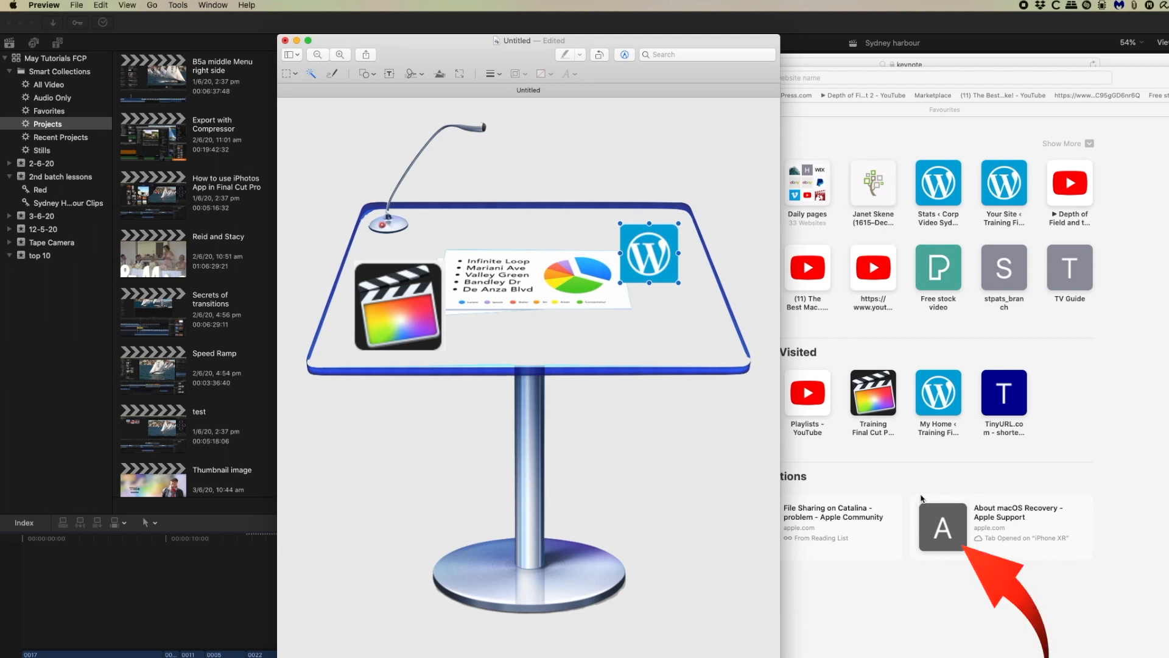
{"action": "key", "text": "super+v"}
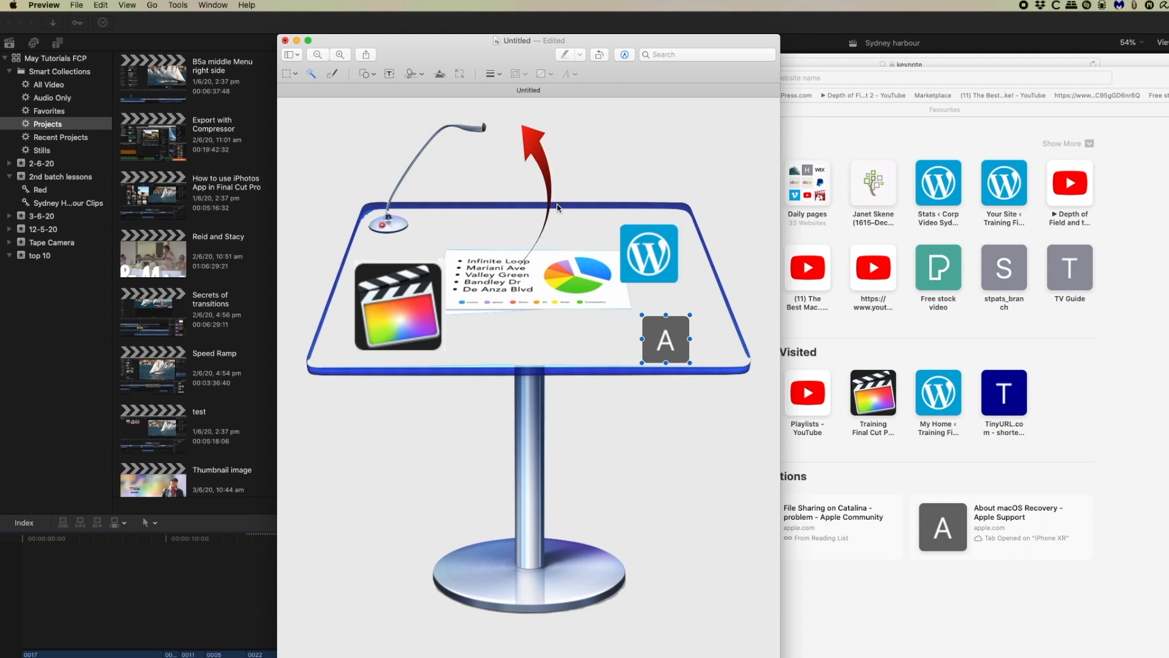
Step: Resize the image proportionally to a height of 1080 pixels and export it as multi
{"action": "left_click", "coordinate": [460, 73]}
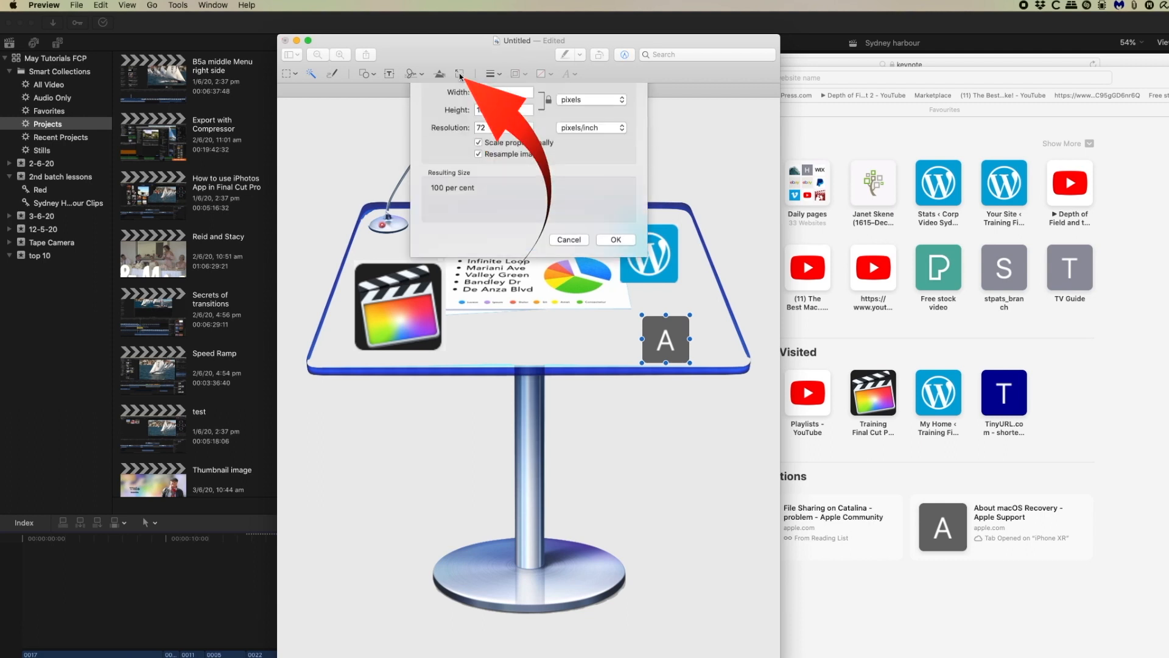
{"action": "type", "text": "1920"}
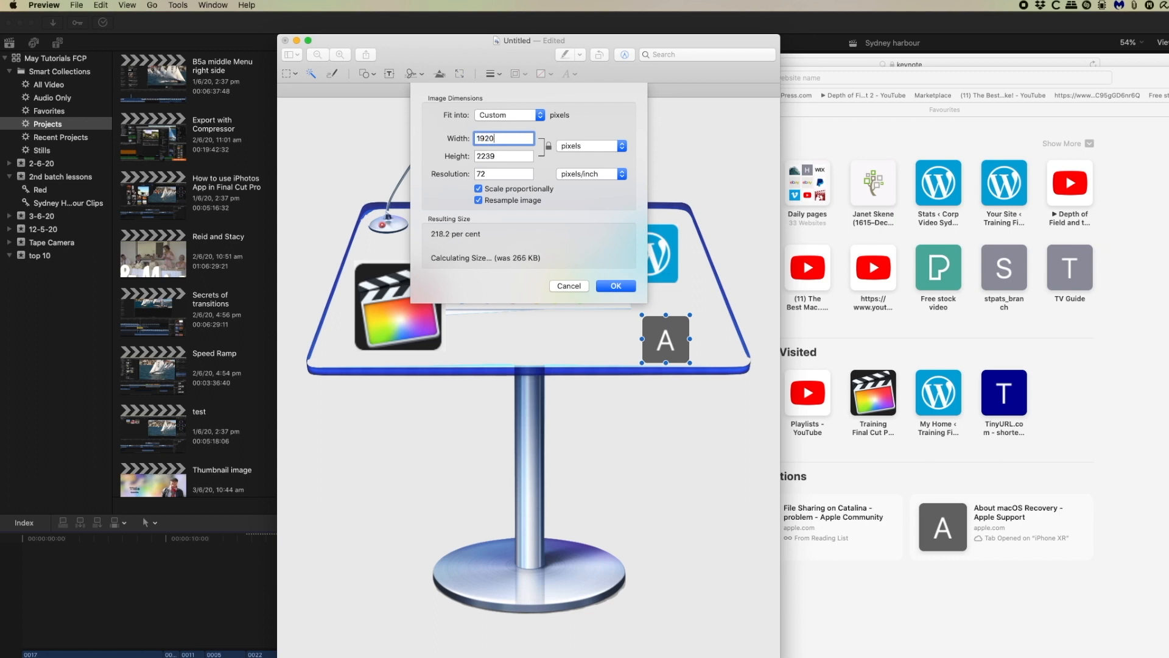
{"action": "key", "text": "Tab"}
{"action": "type", "text": "1080"}
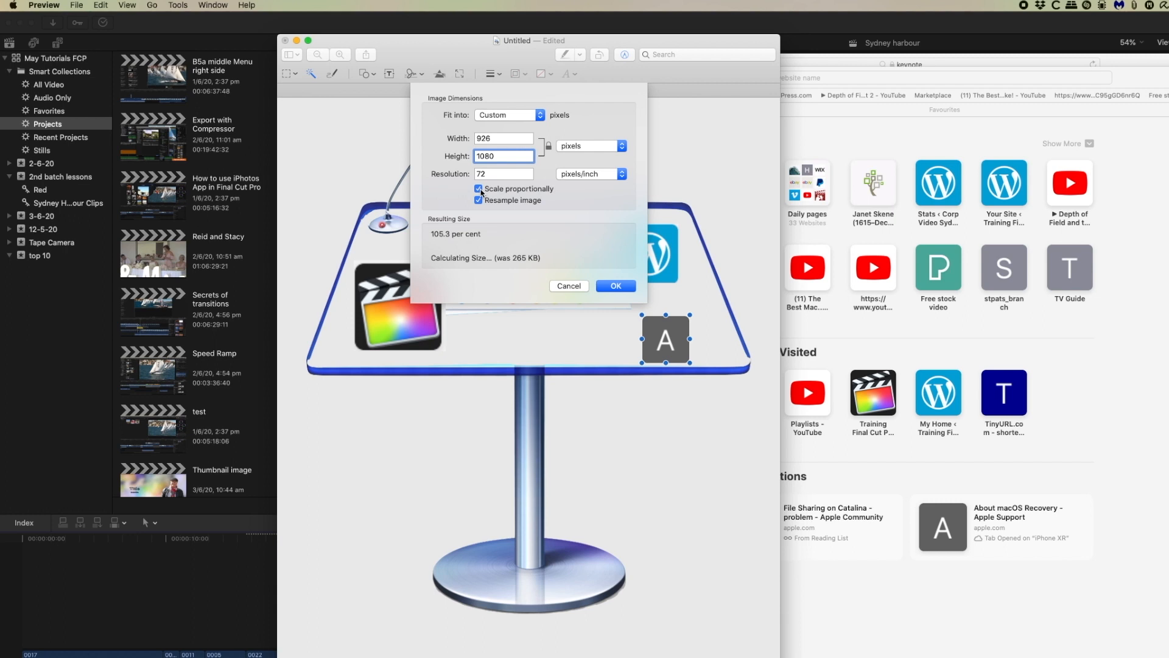
{"action": "left_click", "coordinate": [479, 189]}
{"action": "key", "text": "Return"}
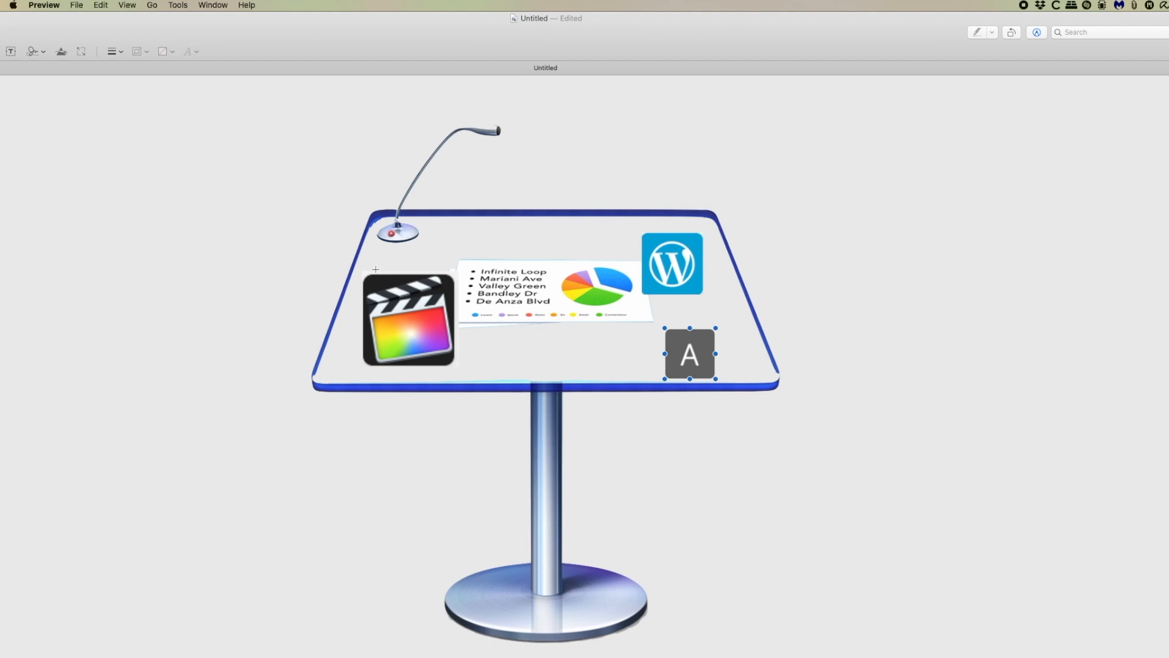
{"action": "left_click", "coordinate": [76, 5]}
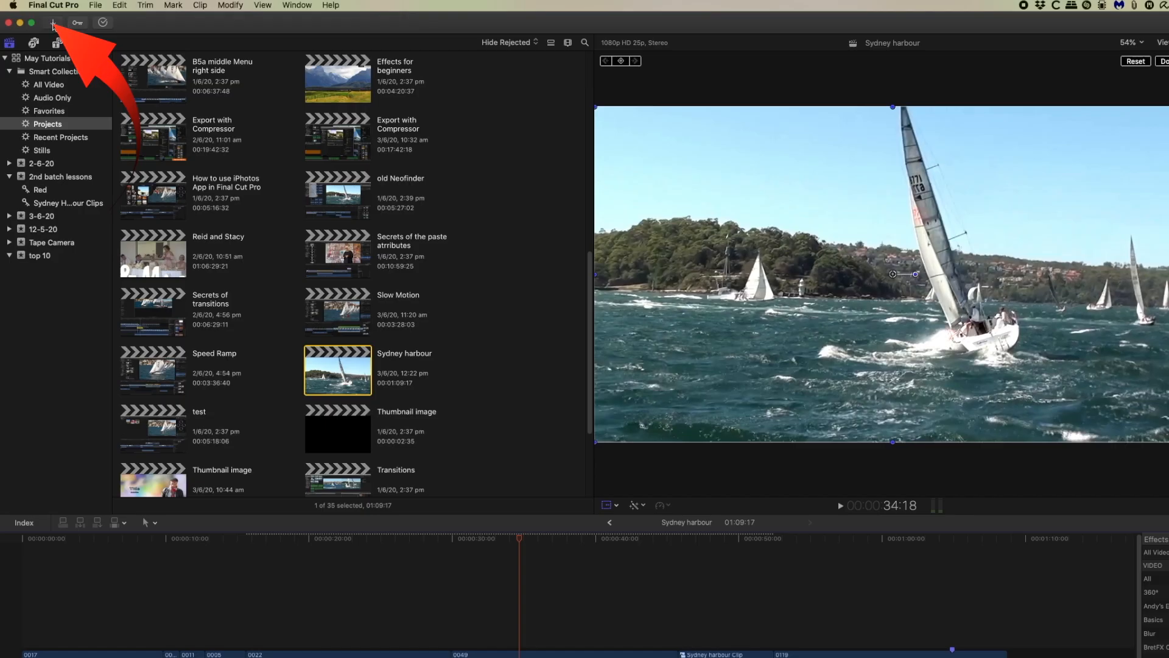
Step: Switch to Final Cut Pro and import the multi and Untitled images into the 3-6-20 event
{"action": "key", "text": "super+i"}
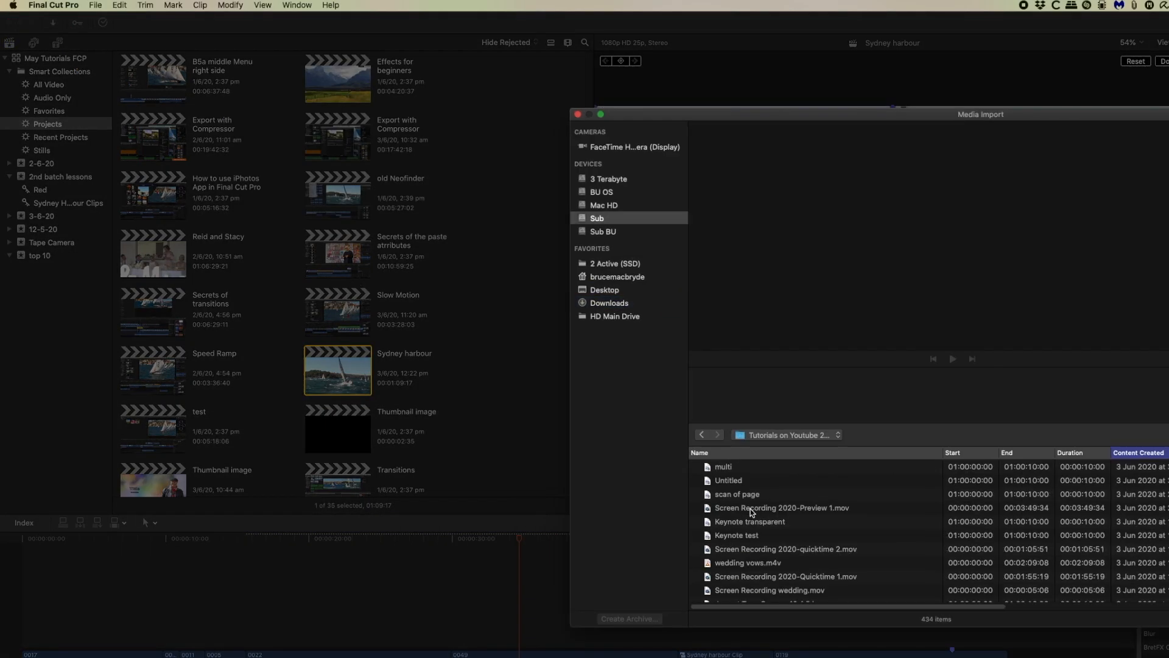
{"action": "left_click", "coordinate": [711, 471]}
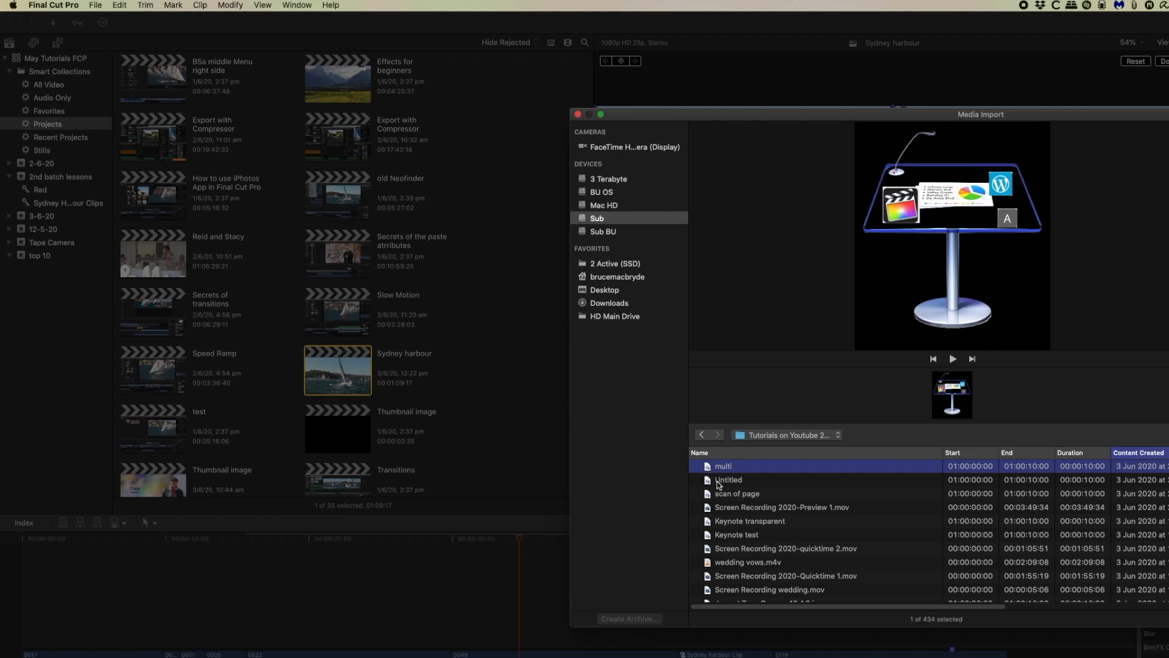
{"action": "left_click", "coordinate": [728, 481], "text": "shift"}
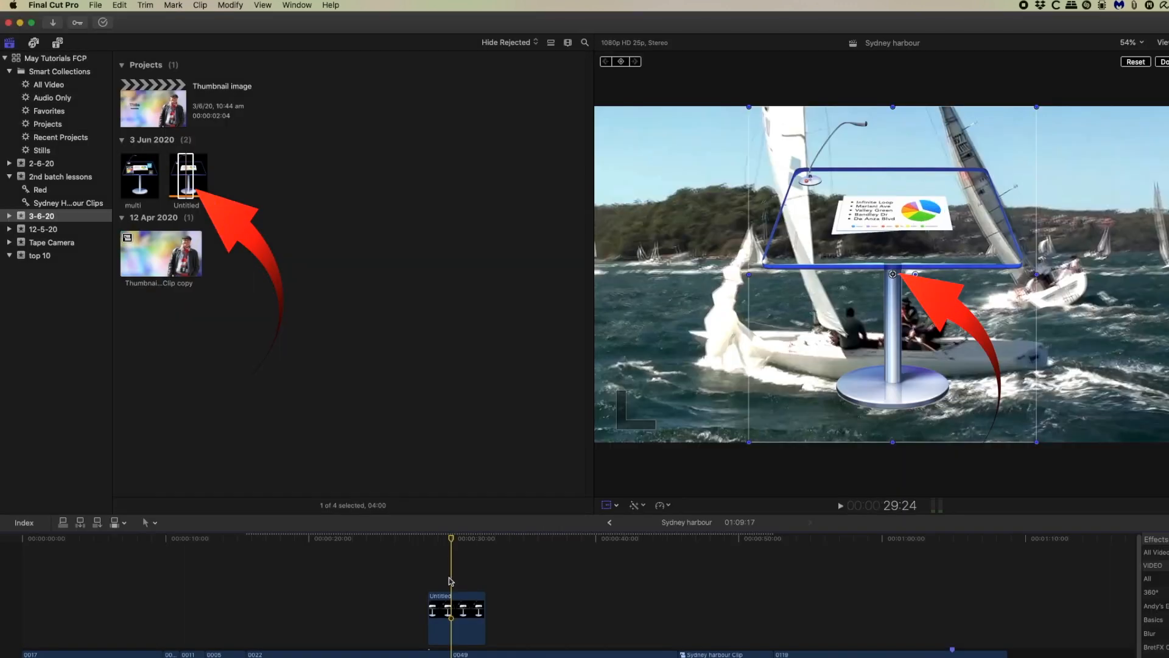
Step: Turn off the Transform overlay and connect the multi image above the Sydney harbour footage, with the playhead over it at about 36:17
{"action": "left_click", "coordinate": [607, 505]}
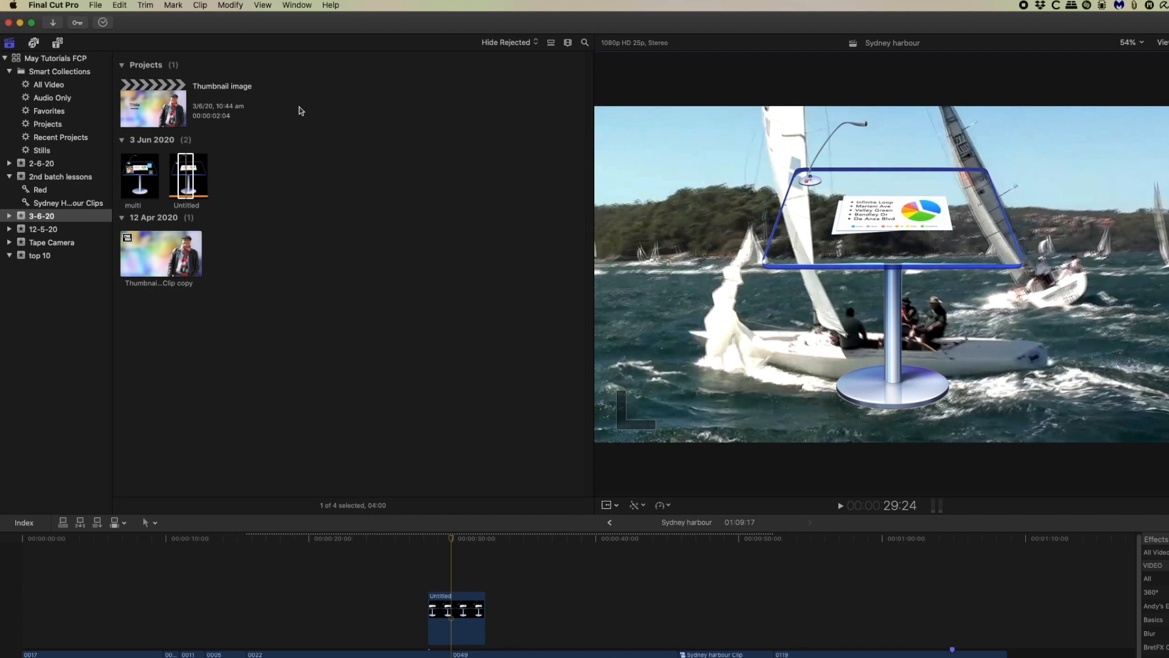
{"action": "left_click_drag", "start_coordinate": [144, 172], "coordinate": [550, 542]}
{"action": "left_click", "coordinate": [548, 541]}
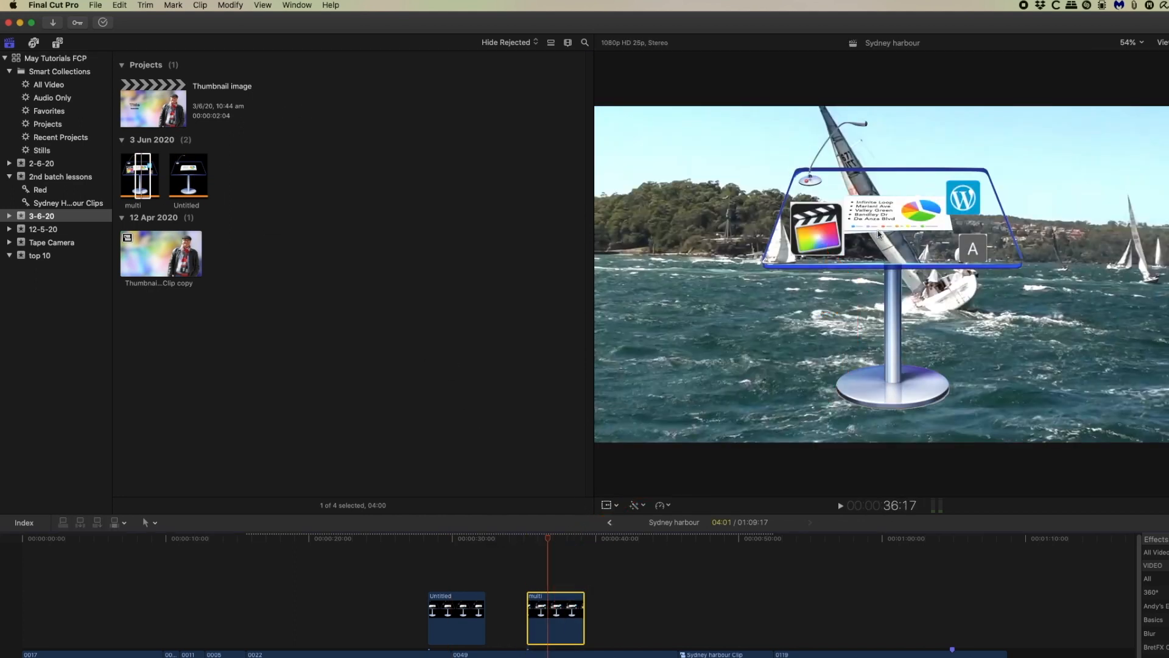